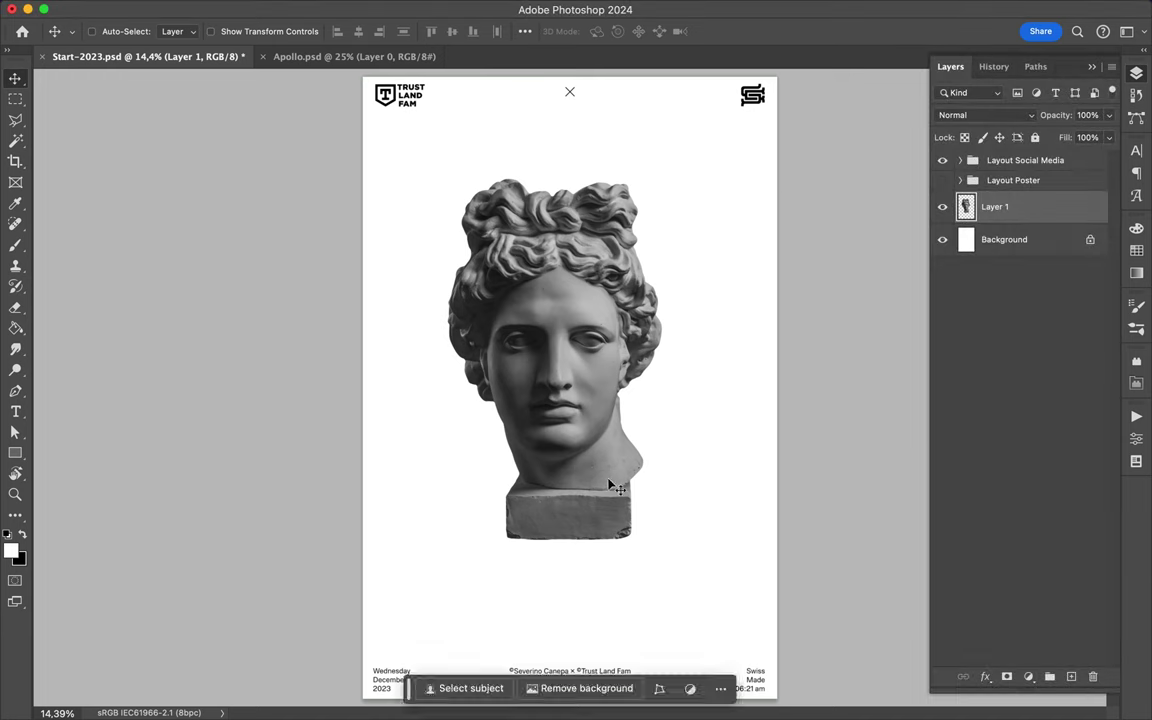
- Duplicate the bust and enlarge the heads so they crop off the left and right edges
key("ctrl+t")
mouse_move(573, 393)
left_mouse_down()
mouse_move(442, 337)
mouse_move(362, 342)
left_mouse_up()
key("Return")
key("alt+bracketleft")
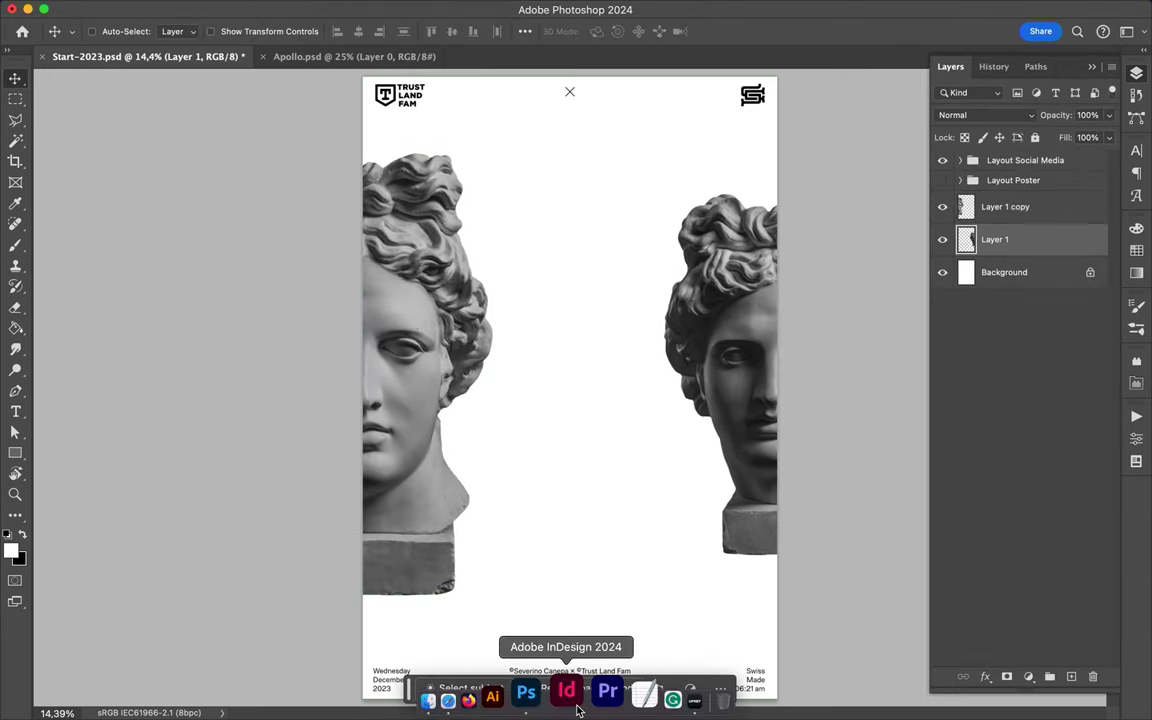
- Add a large 'W' text layer in Molde at 219.98 pt between the heads
key("t")
left_click(508, 372)
type("W")
key("ctrl+Return")
key("ctrl+t")
left_click_drag(571, 321, 522, 378)
key("Return")
left_click(1137, 150)
- Set the W to Molde Condensed-Black Italic and scale it to full height
left_click(1090, 157)
left_click(1106, 188)
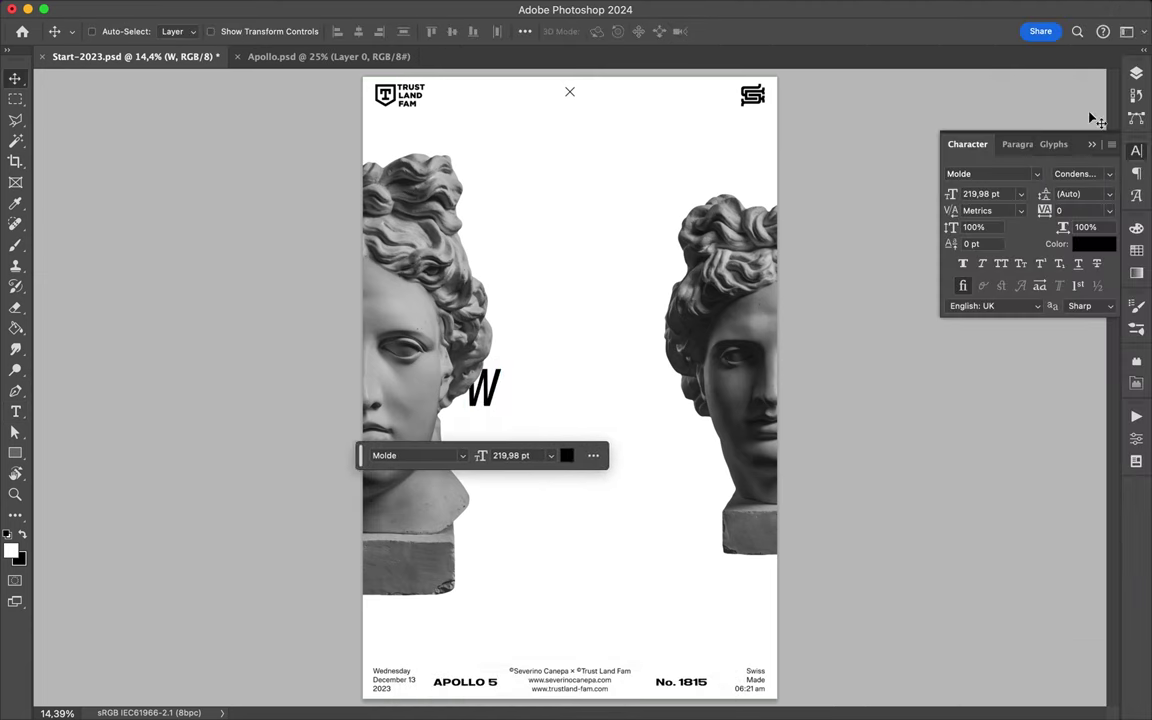
key("ctrl+t")
mouse_move(505, 418)
left_mouse_down()
mouse_move(493, 483)
mouse_move(591, 437)
left_mouse_up()
key("Return")
- Retype a copy of the W as 'H' in a Medium style, scaled to match
double_click(565, 395)
type("H")
left_click(1082, 173)
left_click(1033, 562)
key("ctrl+Return")
key("ctrl+t")
mouse_move(596, 418)
left_mouse_down()
mouse_move(585, 460)
mouse_move(681, 450)
left_mouse_up()
key("Return")
- Retype the next copy as 'A' in Molde Expanded-Heavy
double_click(660, 440)
type("A")
key("ctrl+Return")
left_click(1108, 174)
left_click(1059, 638)
left_click(1110, 174)
left_click(1116, 176)
left_click(1116, 176)
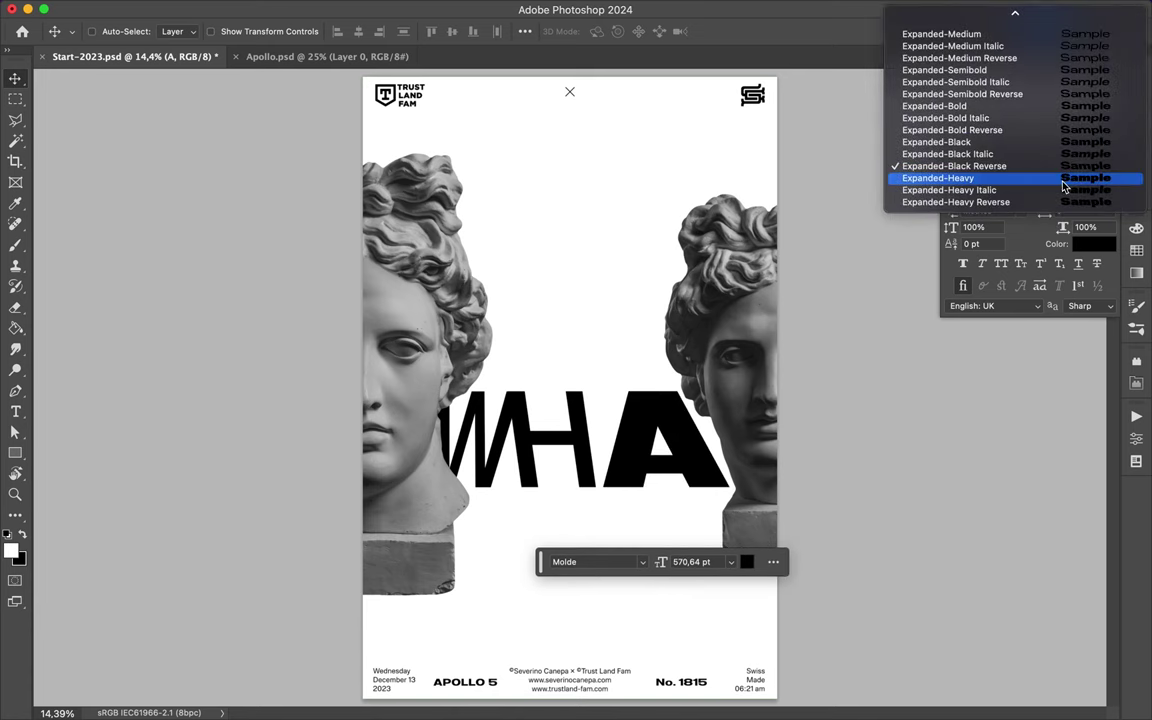
left_click(977, 178)
- Place a copy of the A to the right and retype it as 'T' in Regular
left_click_drag(700, 447, 740, 447, "alt")
double_click(740, 447)
type("T")
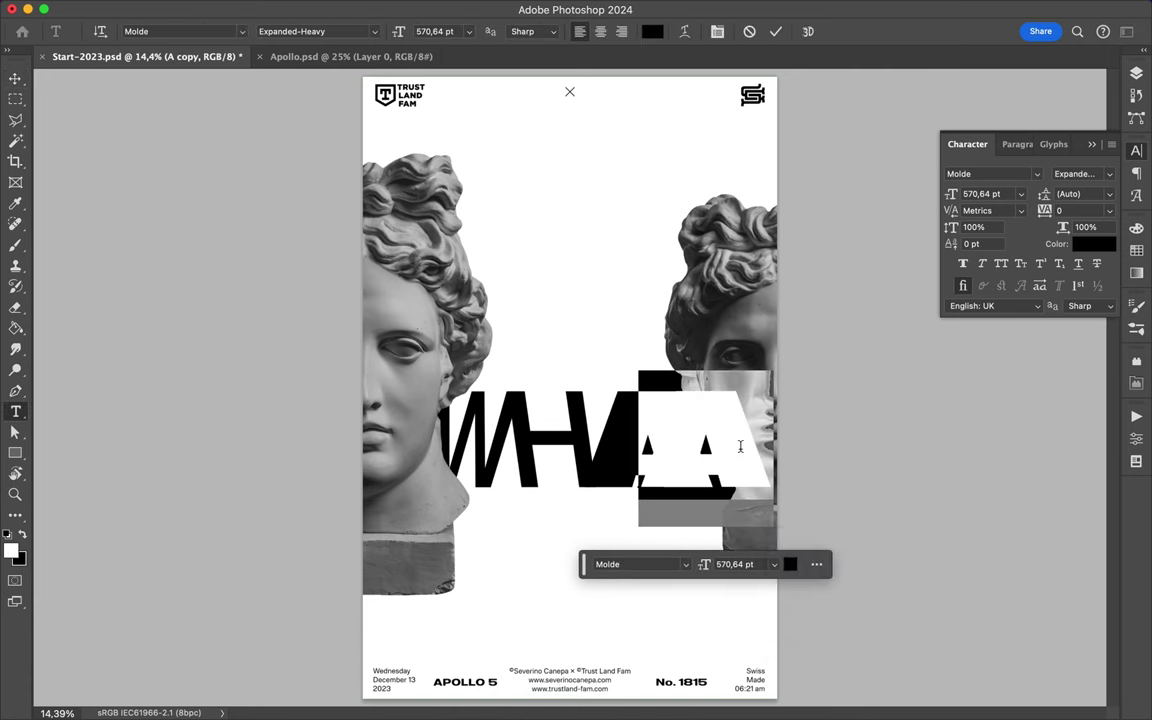
type("v")
left_click(1080, 174)
scroll(1058, 158, "up", 5)
scroll(1058, 158, "down", 10)
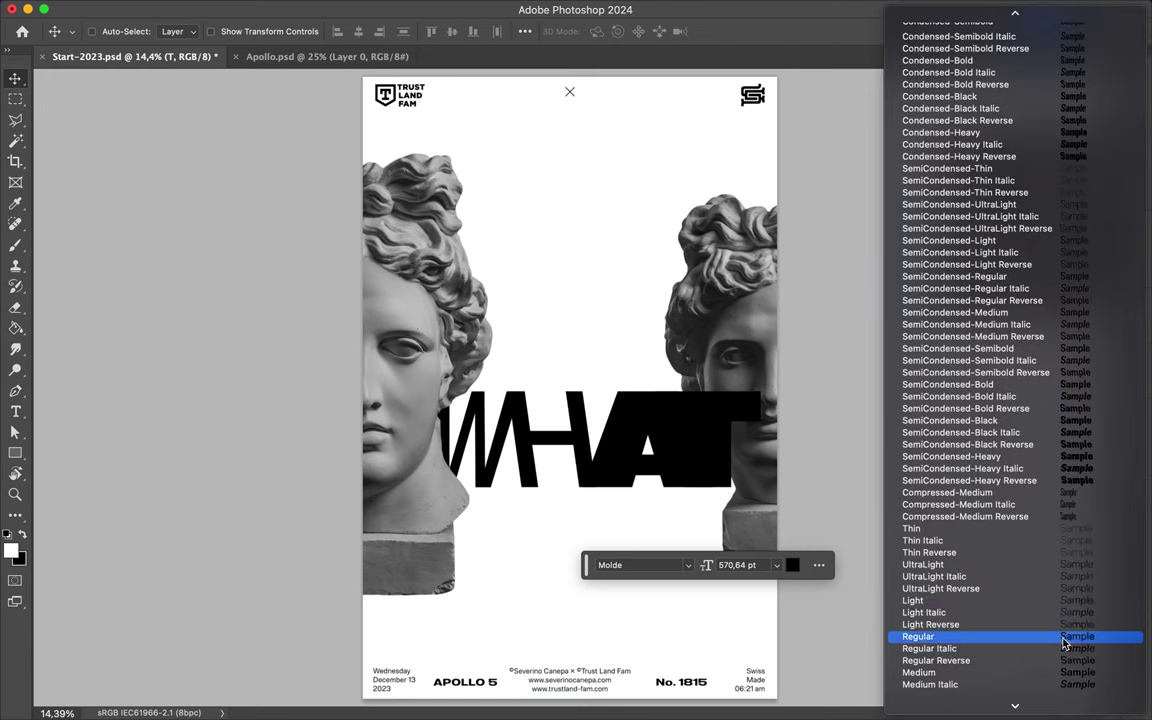
left_click(990, 643)
left_click_drag(735, 440, 390, 352)
- Select the four letter layers and nudge them up on the poster
left_click(1136, 73)
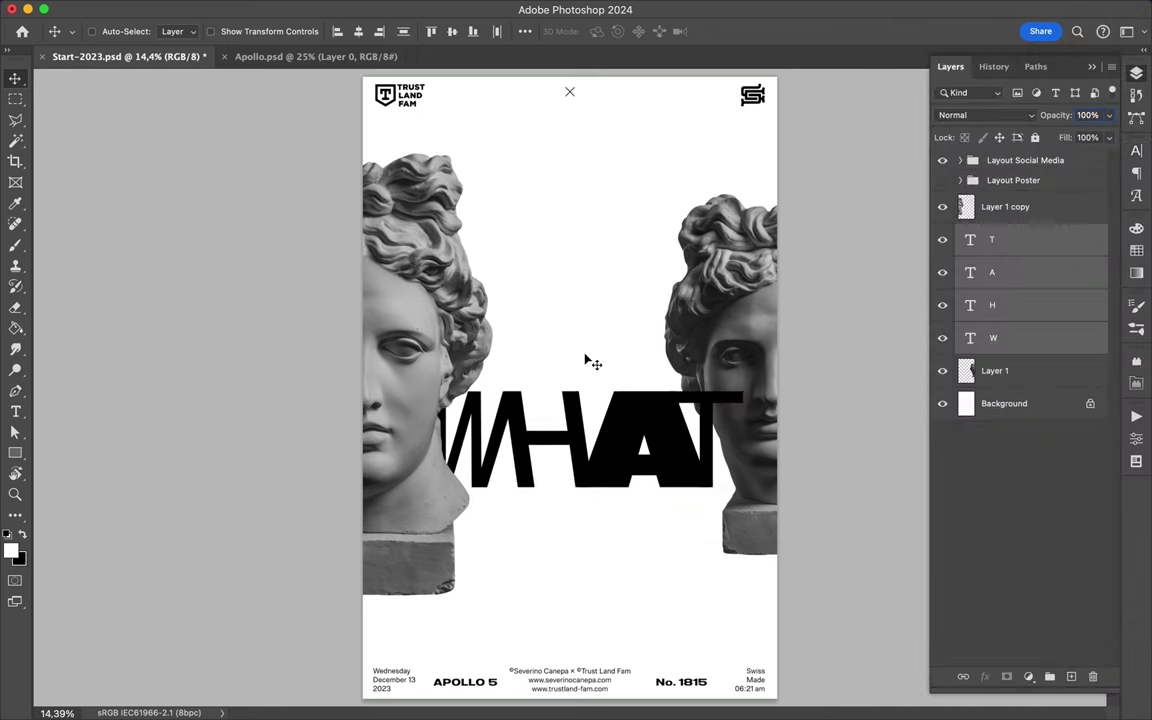
key("b")
key("v")
scroll(590, 355, "down", 1)
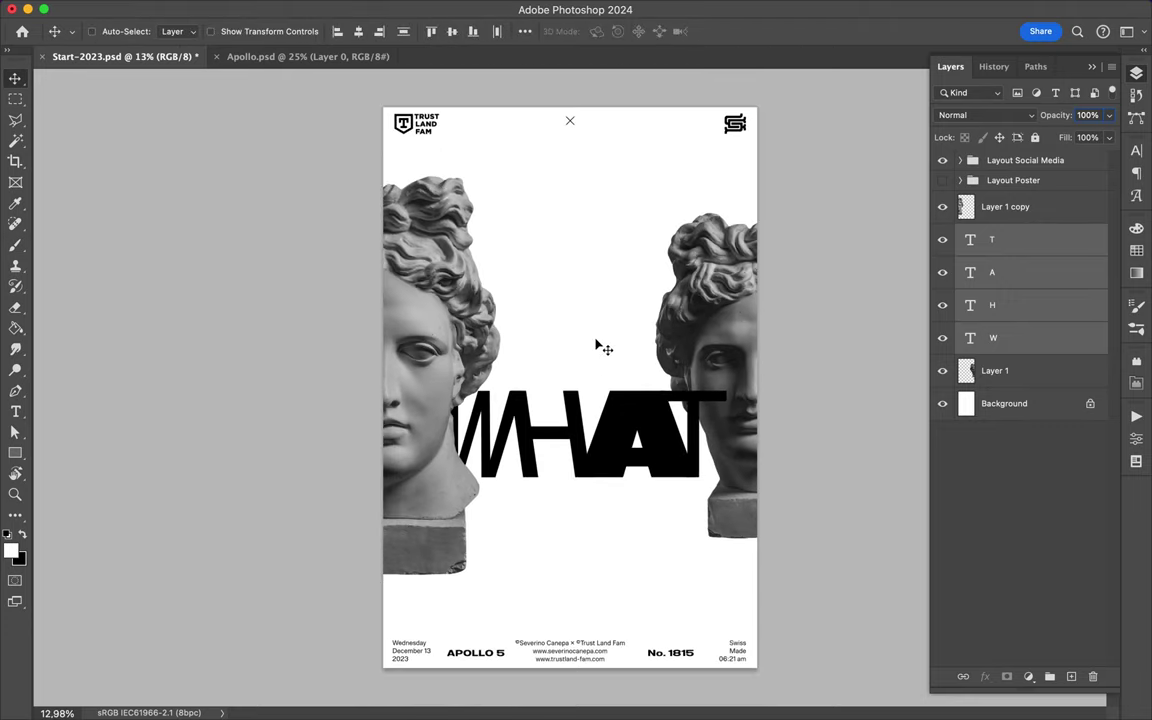
left_click_drag(653, 468, 653, 428)
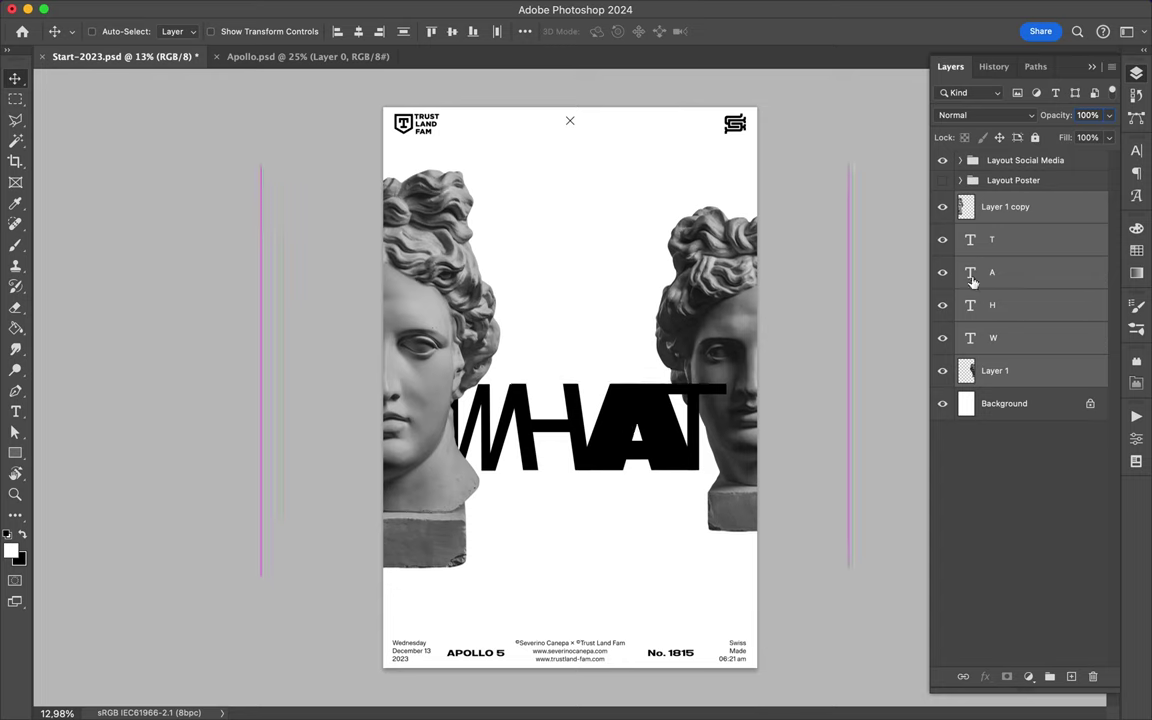
- Group the letters into Group 1, reposition the group, and save the poster
key("ctrl+g")
left_click(525, 31)
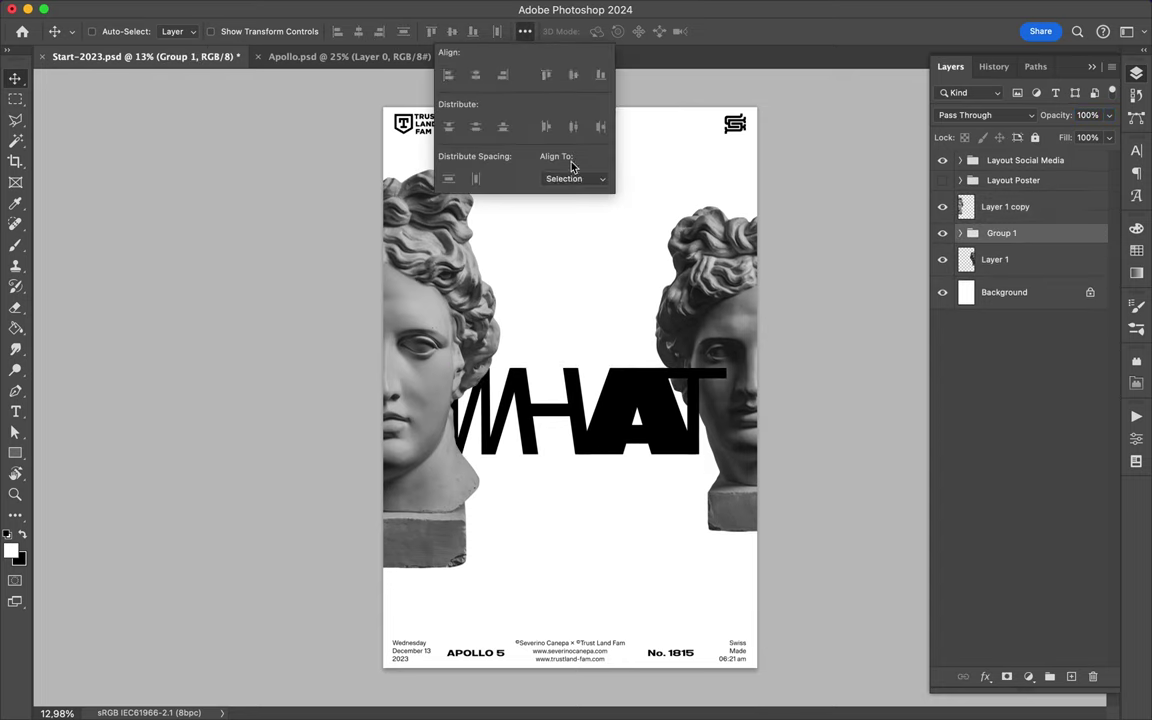
left_click_drag(579, 309, 592, 402)
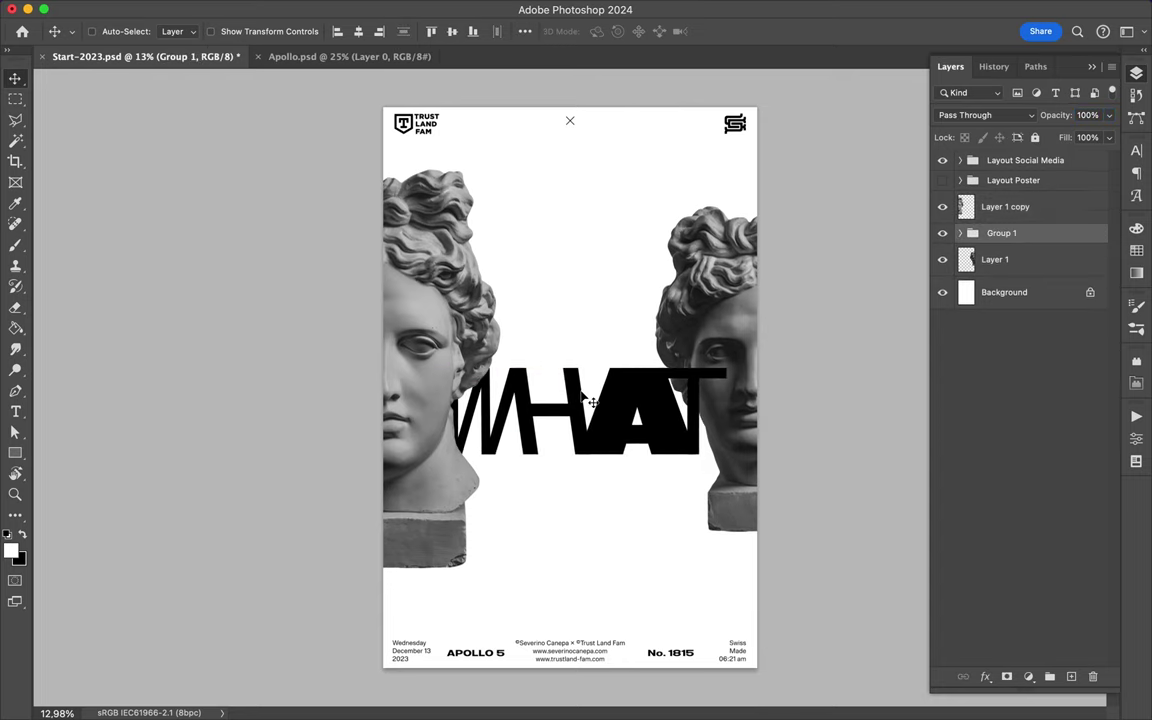
key("ctrl+s")
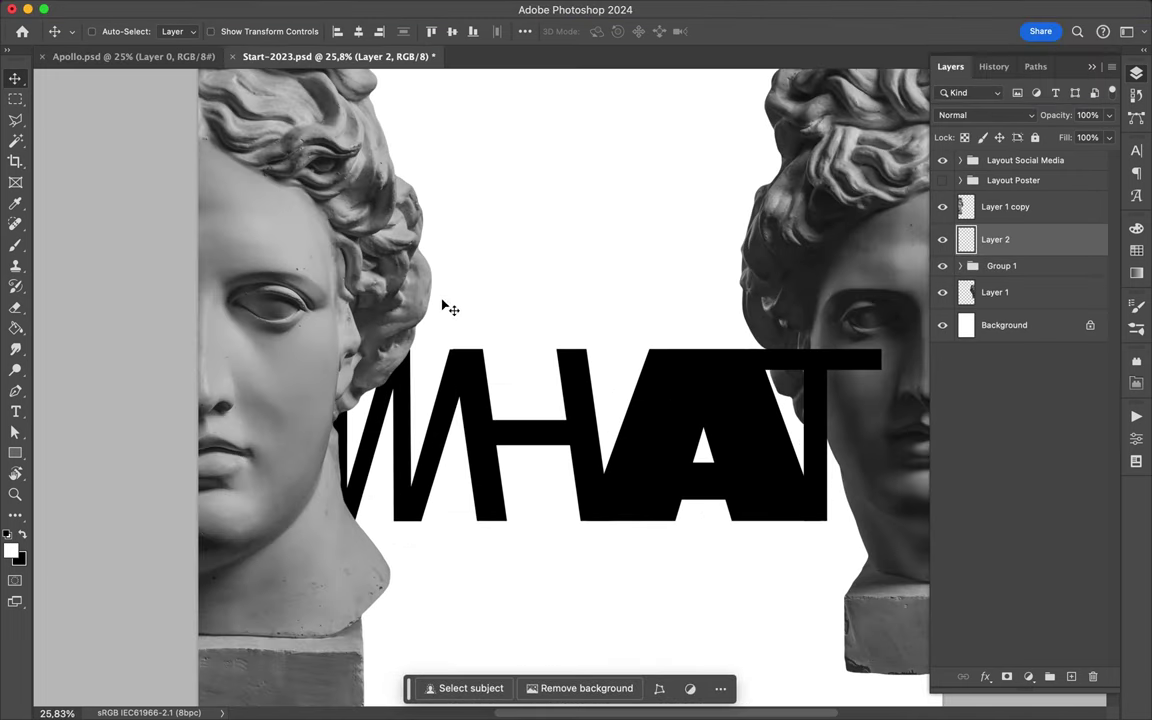
- Switch to the Brush tool with a textured brush preset
key("b")
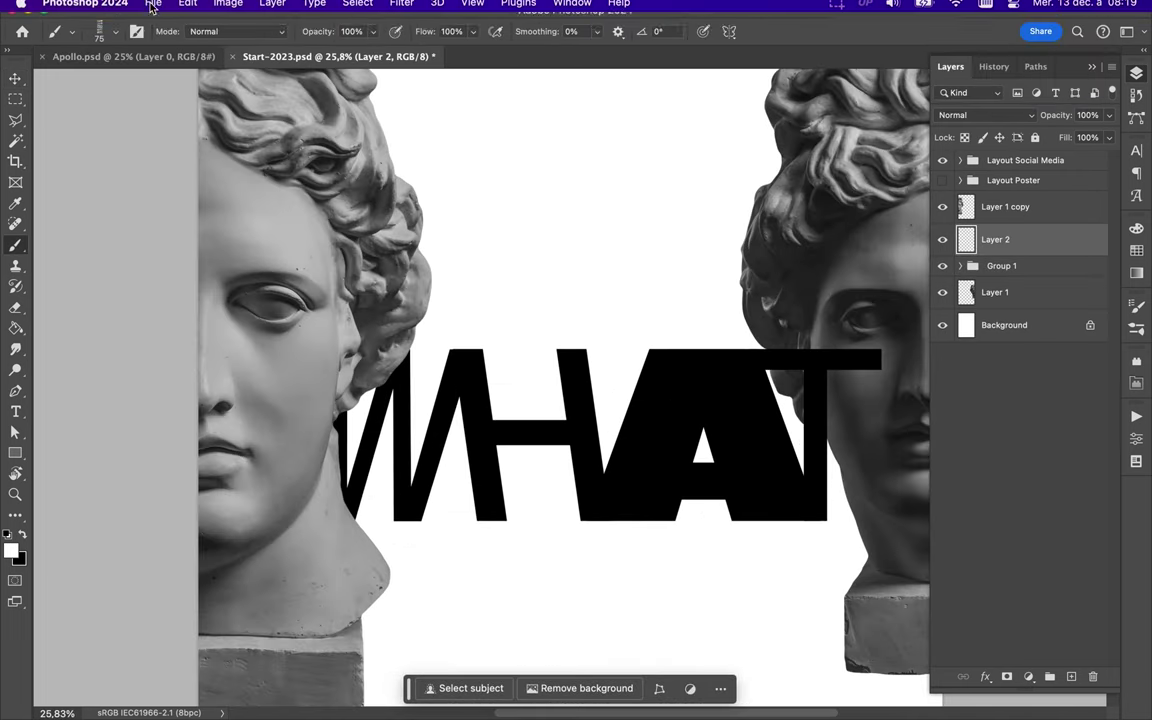
left_click(107, 31)
scroll(130, 273, "up", 2)
scroll(130, 273, "down", 3)
scroll(130, 260, "down", 3)
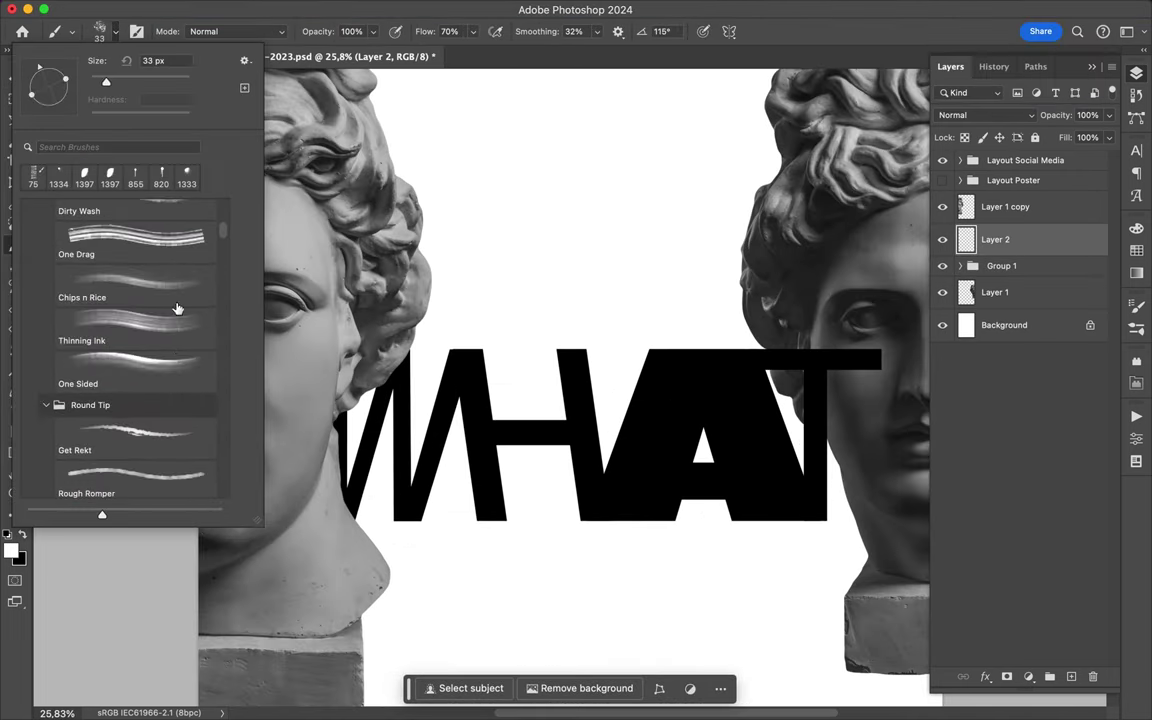
double_click(130, 292)
left_click(107, 31)
double_click(107, 243)
- Paint rough black strokes along the edges of the W, H, A and T
left_click_drag(415, 342, 368, 482)
left_click_drag(419, 352, 462, 478)
left_click_drag(586, 318, 636, 380)
mouse_move(650, 333)
left_mouse_down()
mouse_move(765, 334)
mouse_move(783, 462)
left_mouse_up()
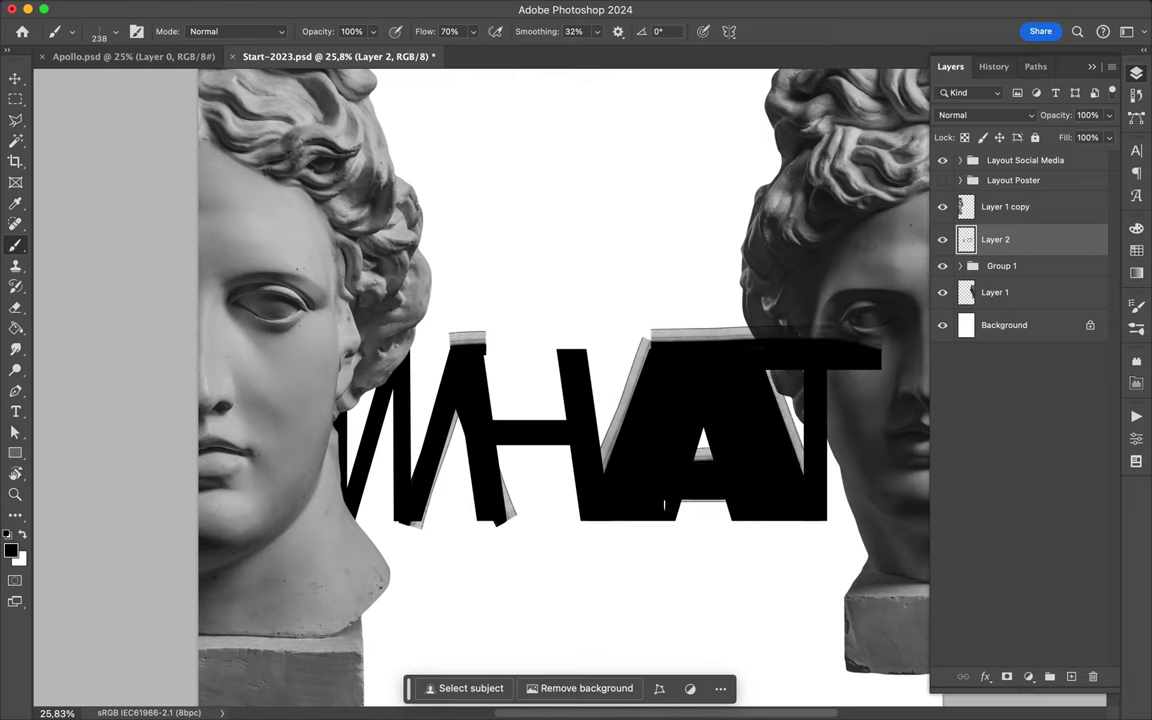
left_click_drag(578, 523, 830, 527)
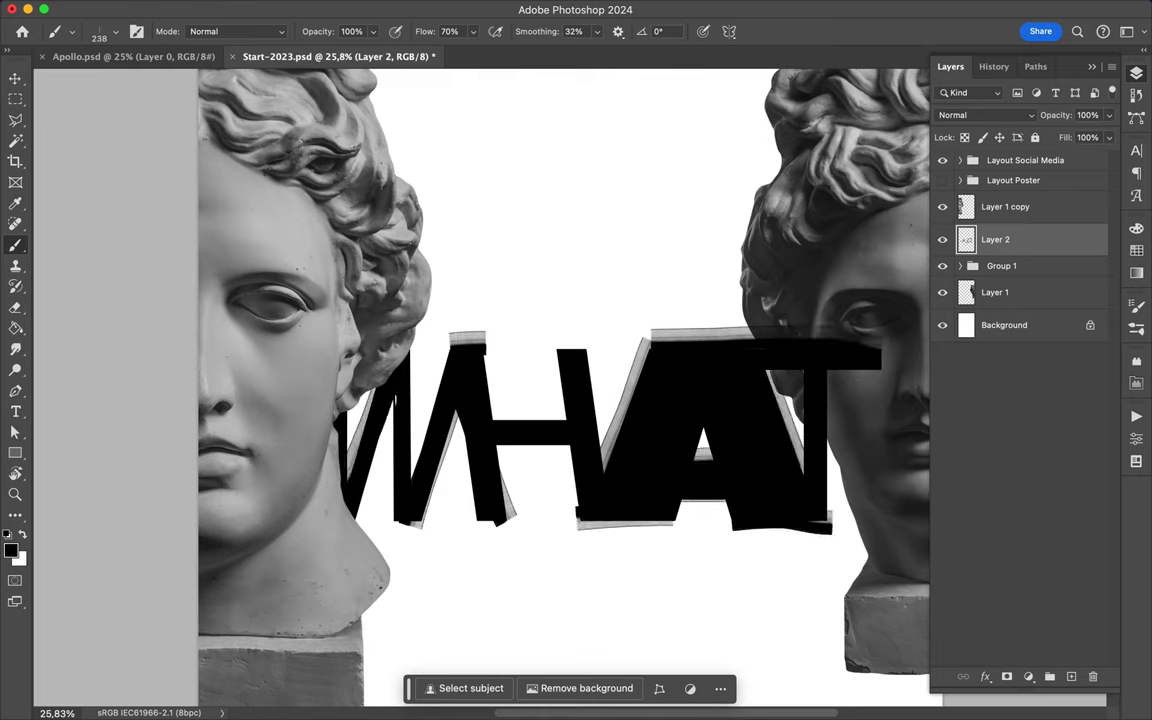
left_click_drag(491, 410, 567, 411)
mouse_move(558, 337)
left_mouse_down()
mouse_move(593, 338)
mouse_move(614, 426)
left_mouse_up()
left_click_drag(734, 501, 676, 504)
- Add more strokes inside the W, down the T stems and along the A's edge
left_click_drag(469, 433, 473, 515)
mouse_move(830, 345)
left_mouse_down()
mouse_move(832, 520)
mouse_move(797, 350)
left_mouse_up()
left_click_drag(712, 410, 714, 338)
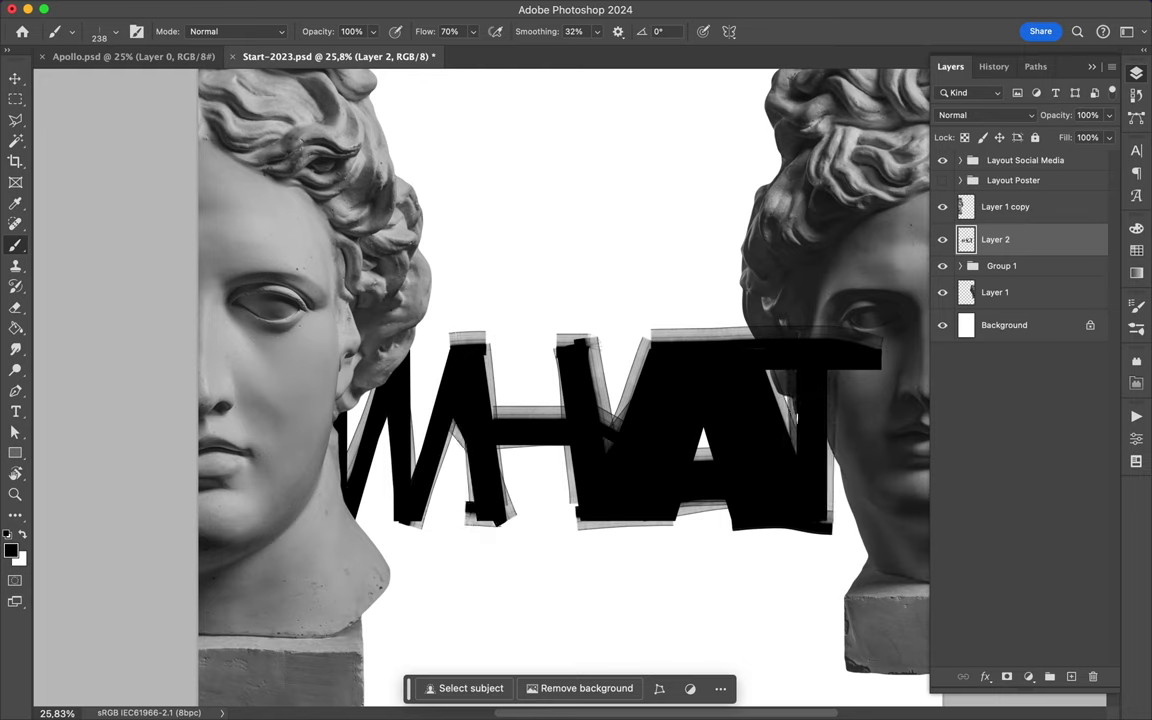
left_click_drag(462, 338, 410, 445)
mouse_move(373, 306)
left_mouse_down()
mouse_move(375, 433)
mouse_move(346, 374)
left_mouse_up()
scroll(570, 396, "down", 2)
scroll(570, 396, "down", 2)
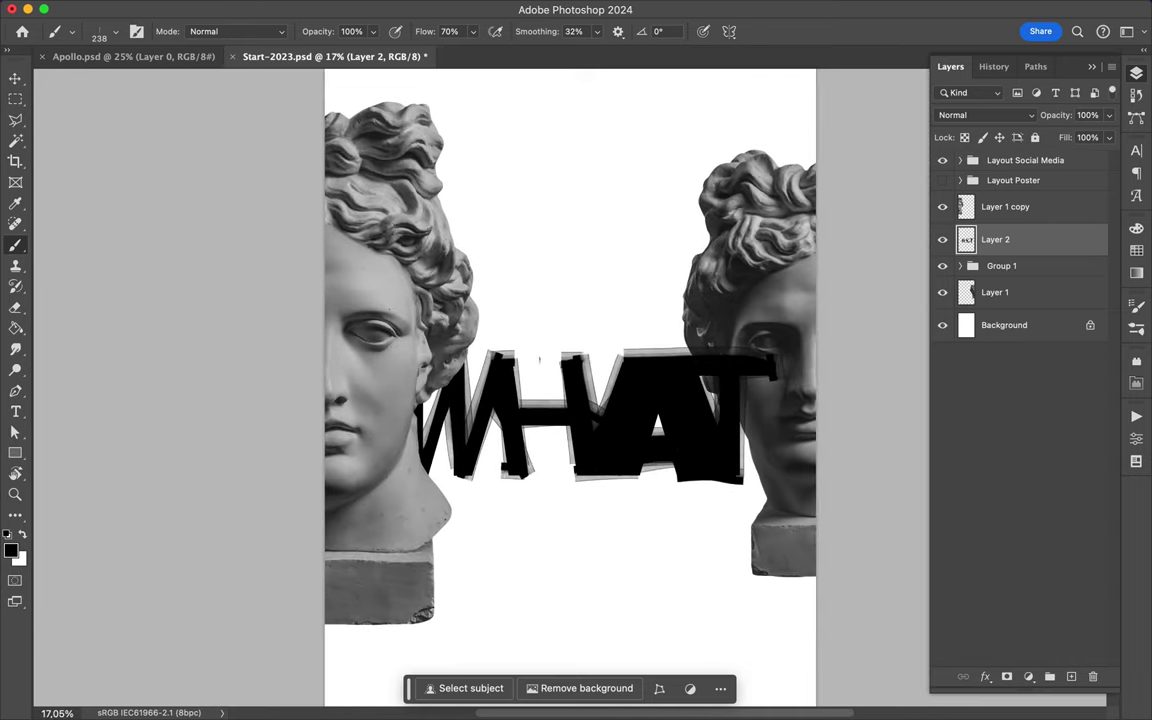
- Paint horizontal smears below WHAT and above the T with a streaky brush
left_click(62, 31)
left_click(130, 216)
key("Return")
left_click_drag(440, 496, 520, 497)
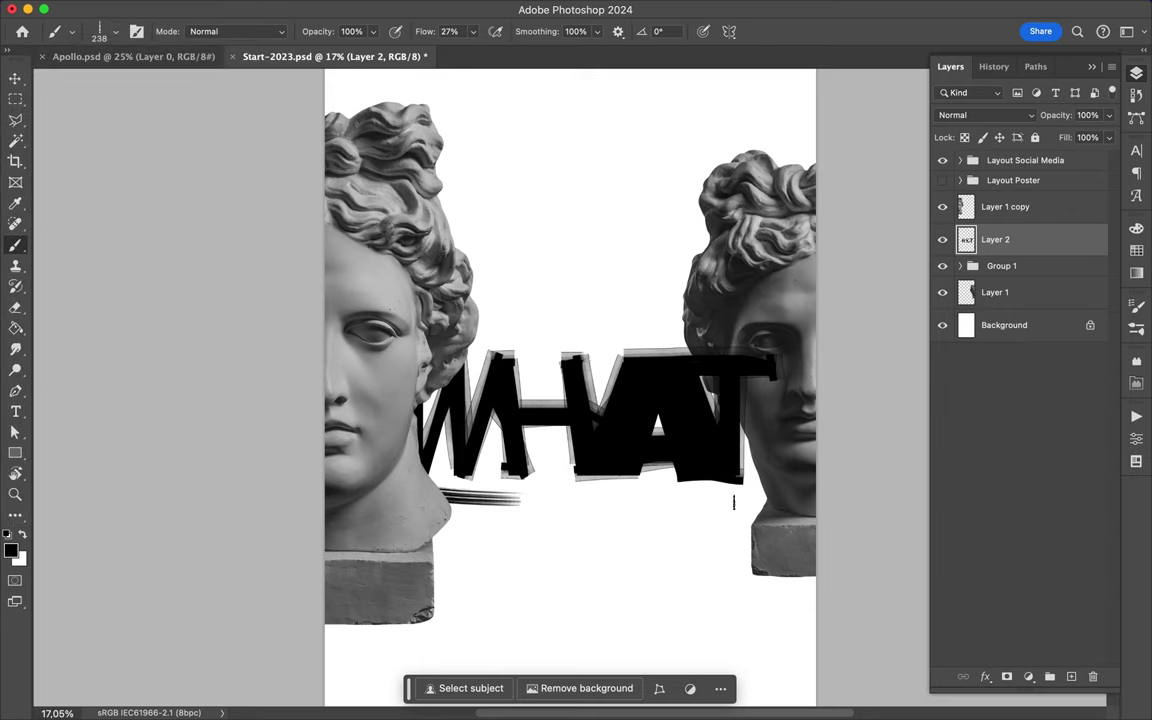
left_click_drag(735, 325, 620, 327)
- Scribble thin dark outlines around the letters with the 26 px Round Hog Day brush
left_click(62, 31)
scroll(150, 337, "down", 5)
left_click(148, 337)
key("Return")
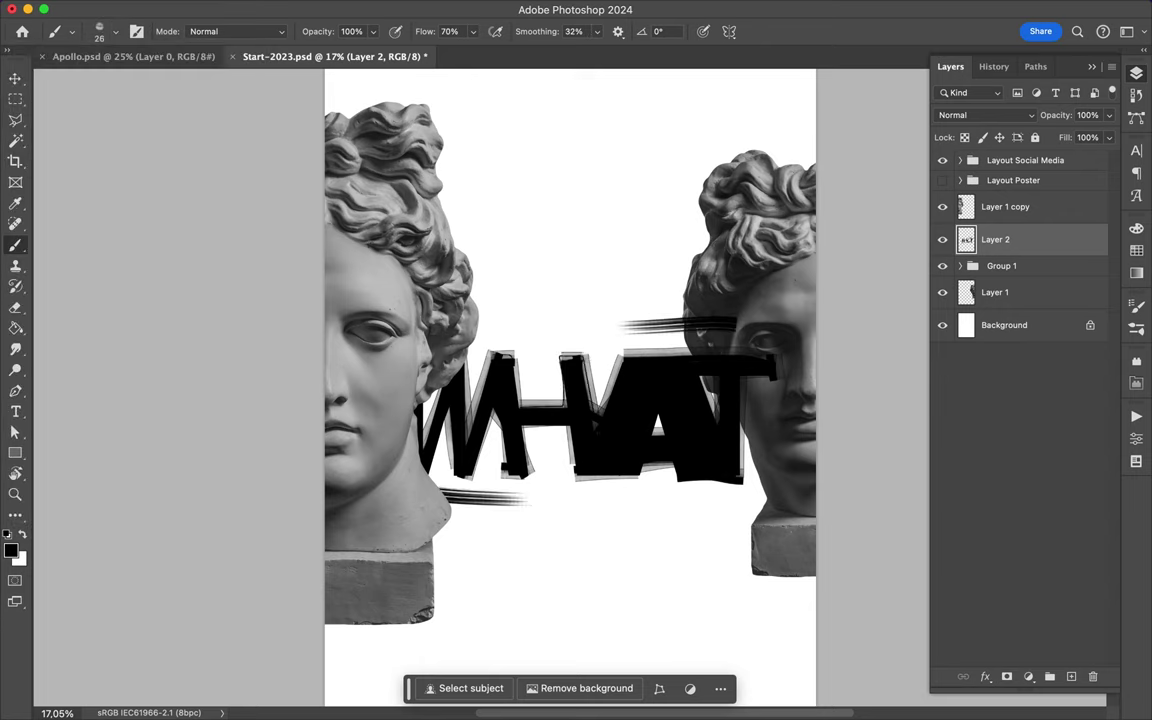
left_click_drag(693, 490, 643, 476)
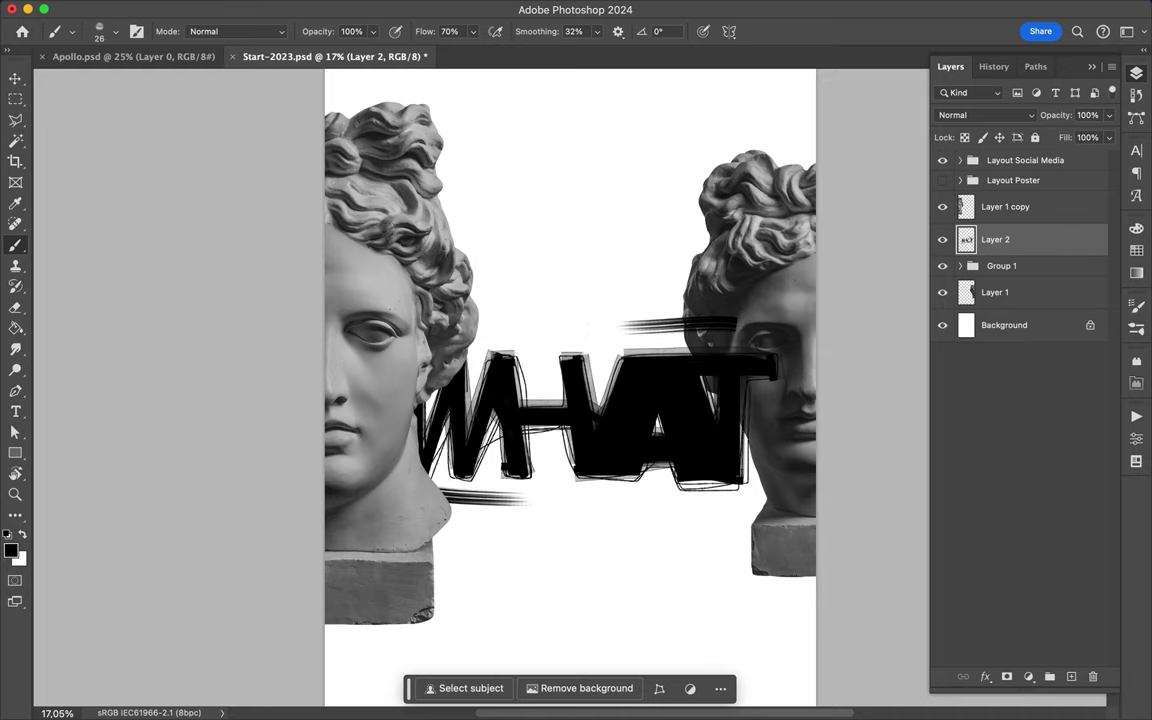
scroll(570, 390, "up", 2)
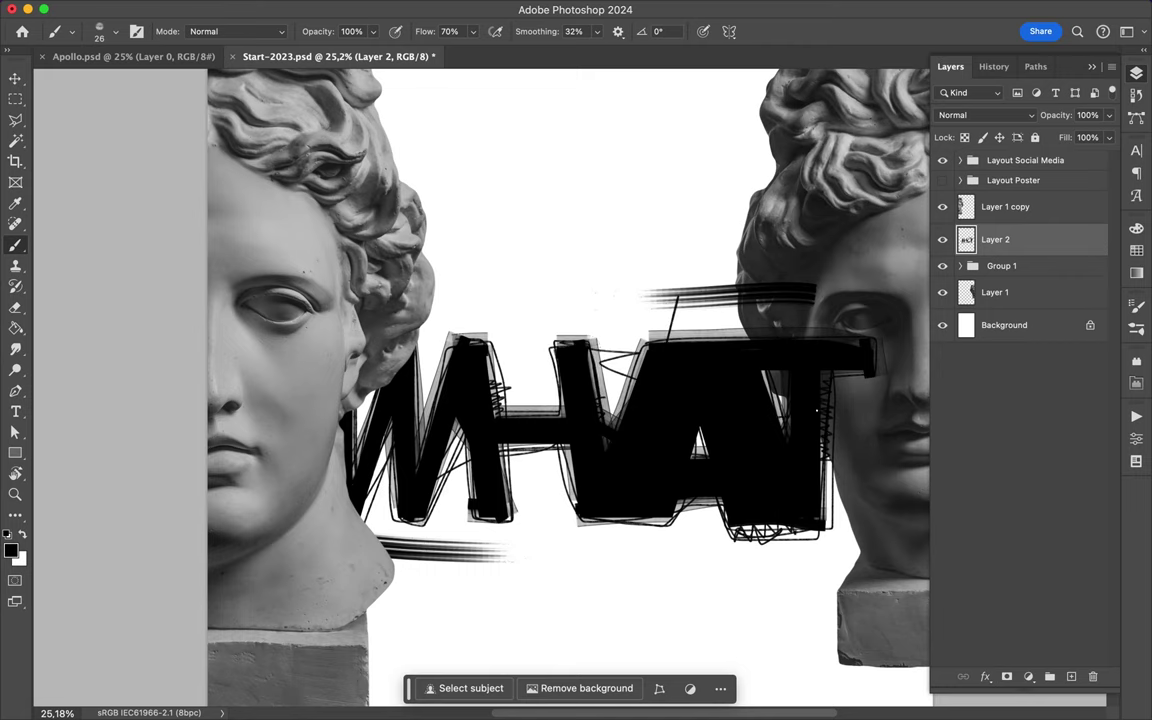
scroll(552, 392, "down", 2)
left_click(1071, 677)
- Scrawl thin zigzag lines near WHAT and across the left statue's face
left_click_drag(610, 320, 724, 276)
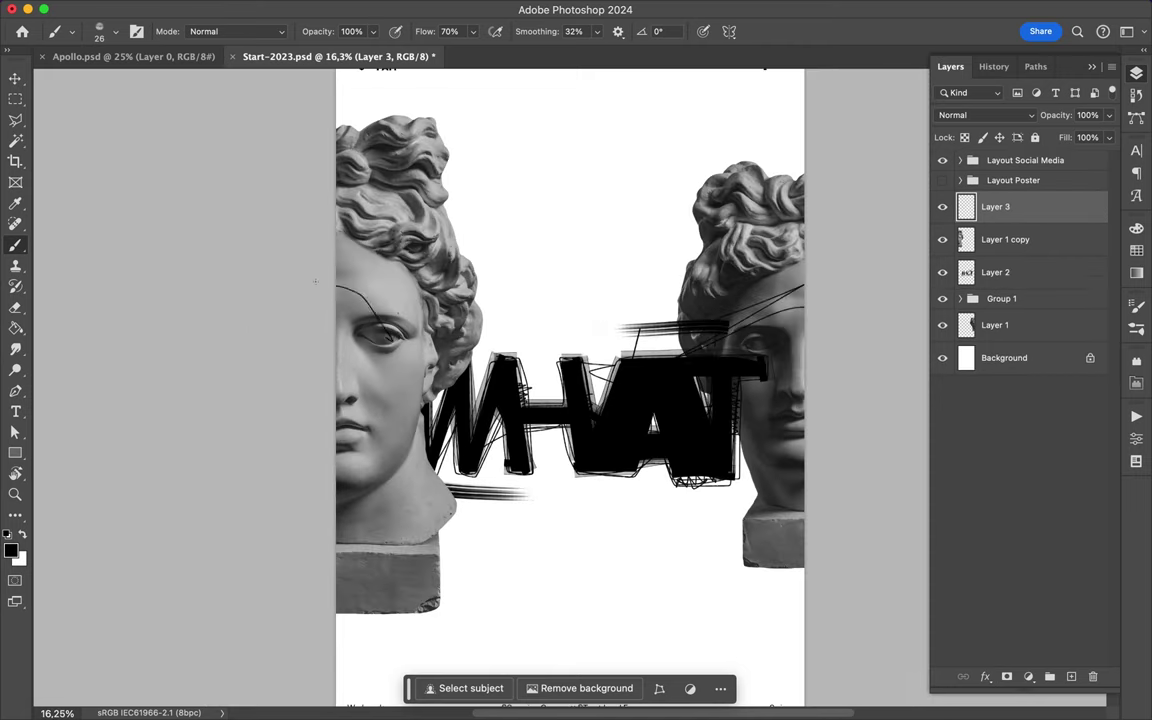
left_click_drag(315, 281, 318, 493)
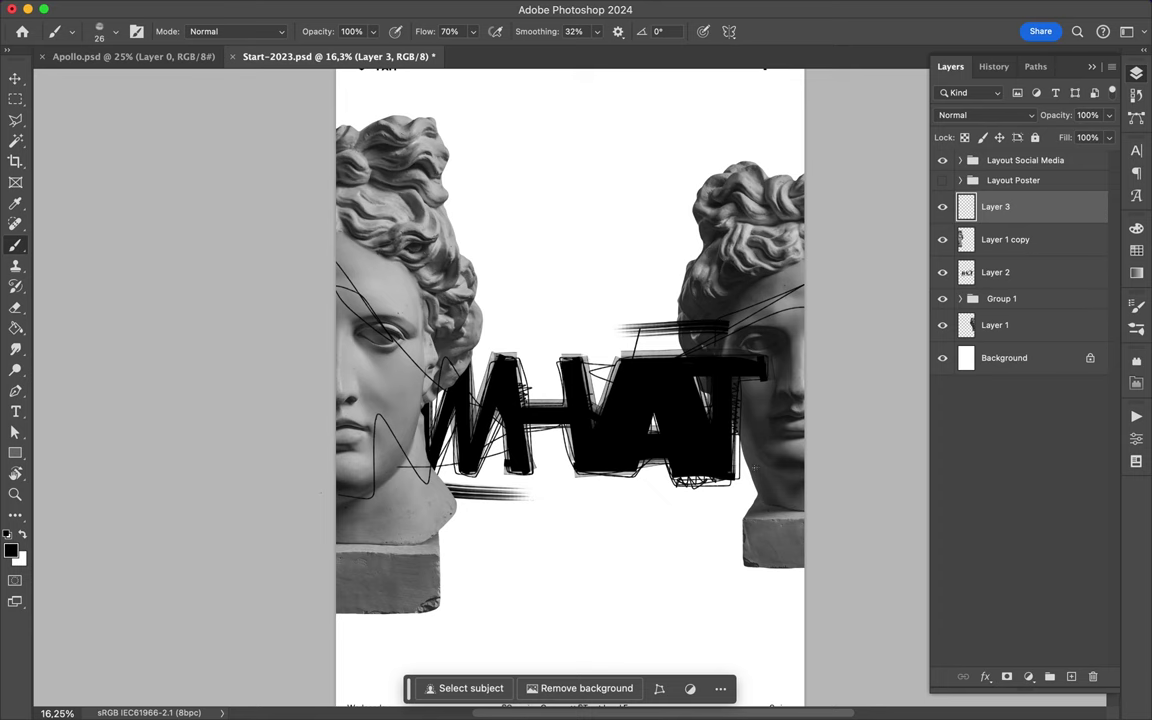
scroll(570, 387, "down", 2)
- Select the 60 px Still Spilly brush and add a new empty layer
left_click(72, 31)
scroll(135, 380, "down", 1)
scroll(140, 420, "down", 5)
left_click(156, 454)
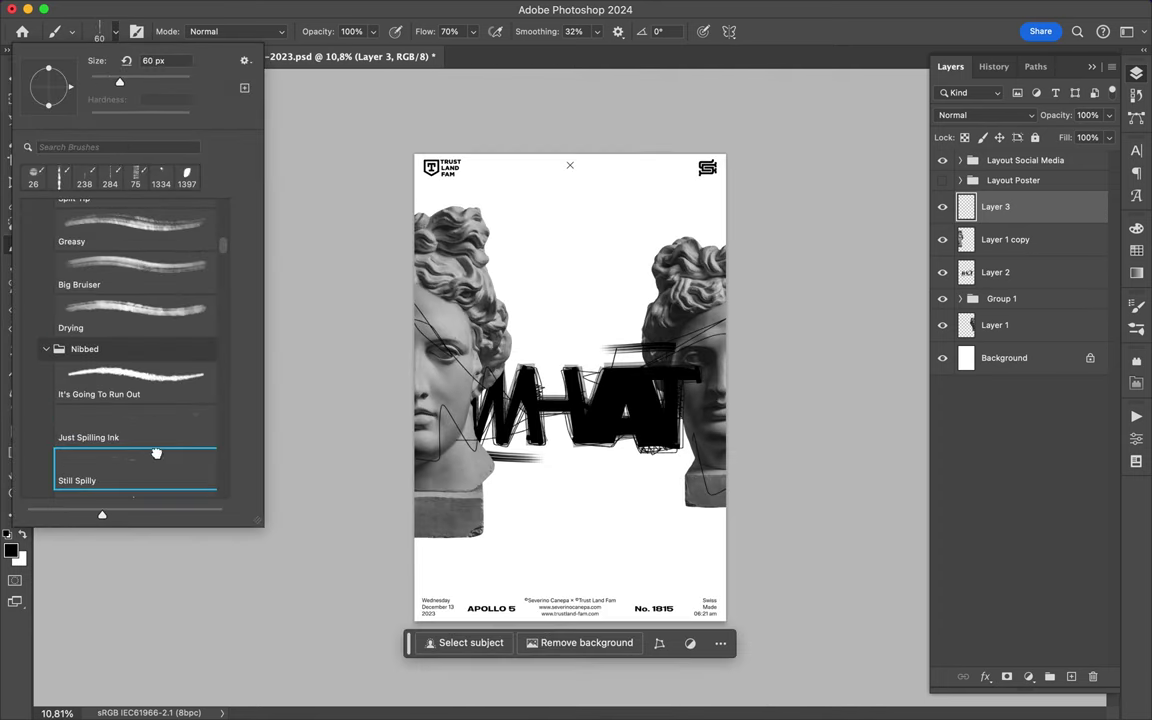
scroll(562, 360, "up", 5)
key("Escape")
scroll(570, 390, "down", 2)
scroll(570, 390, "down", 2)
scroll(763, 410, "up", 1)
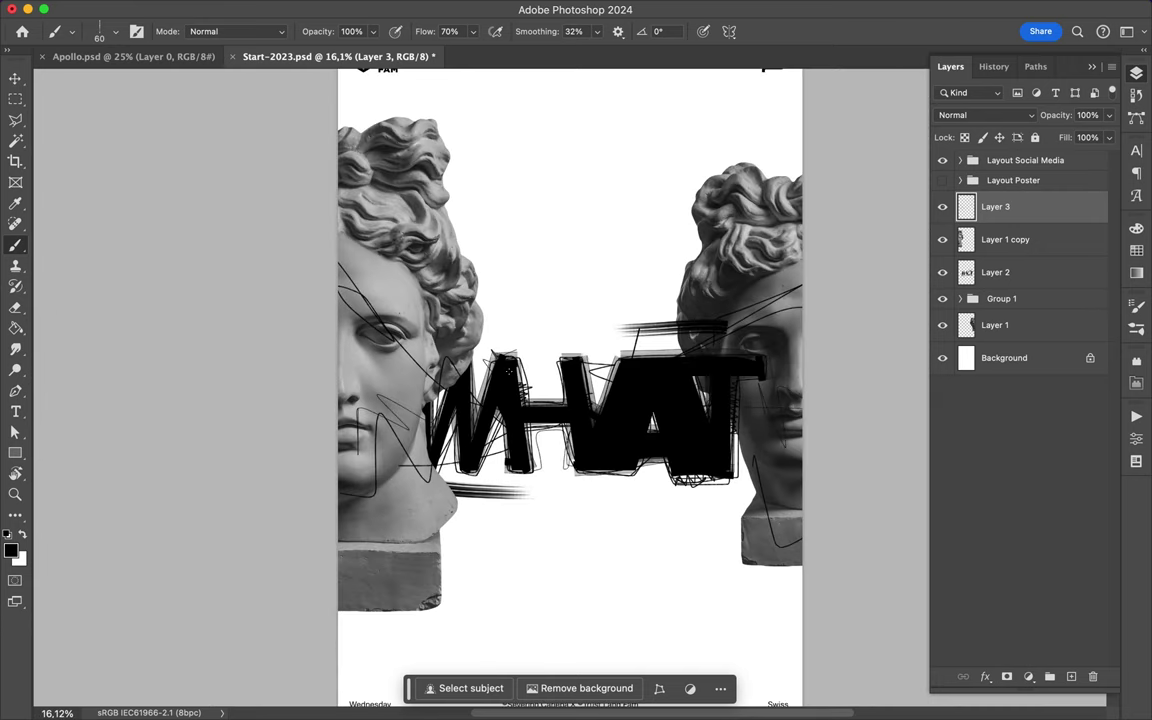
scroll(570, 390, "up", 2)
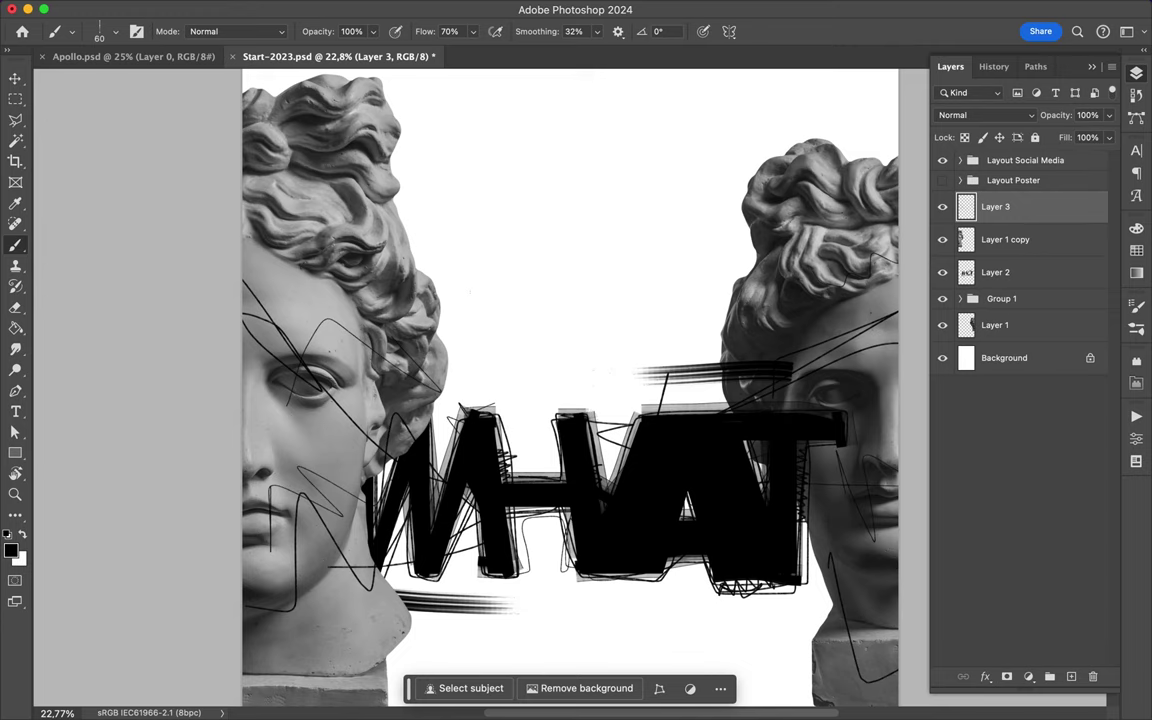
left_click(1010, 278)
key("ctrl+shift+alt+n")
- Sketch a looping rounded-rectangle outline above the W and H
left_click_drag(597, 302, 410, 300)
mouse_move(410, 232)
left_mouse_down()
mouse_move(598, 308)
mouse_move(410, 330)
left_mouse_up()
left_click_drag(590, 235, 482, 352)
mouse_move(450, 215)
left_mouse_down()
mouse_move(598, 300)
mouse_move(400, 345)
left_mouse_up()
mouse_move(400, 215)
left_mouse_down()
mouse_move(600, 340)
mouse_move(405, 212)
left_mouse_up()
left_click_drag(540, 220, 526, 328)
left_click_drag(407, 216, 400, 310)
left_click_drag(366, 216, 400, 300)
mouse_move(363, 205)
left_mouse_down()
mouse_move(536, 259)
mouse_move(400, 310)
mouse_move(547, 305)
mouse_move(397, 307)
left_mouse_up()
left_click_drag(395, 229, 535, 285)
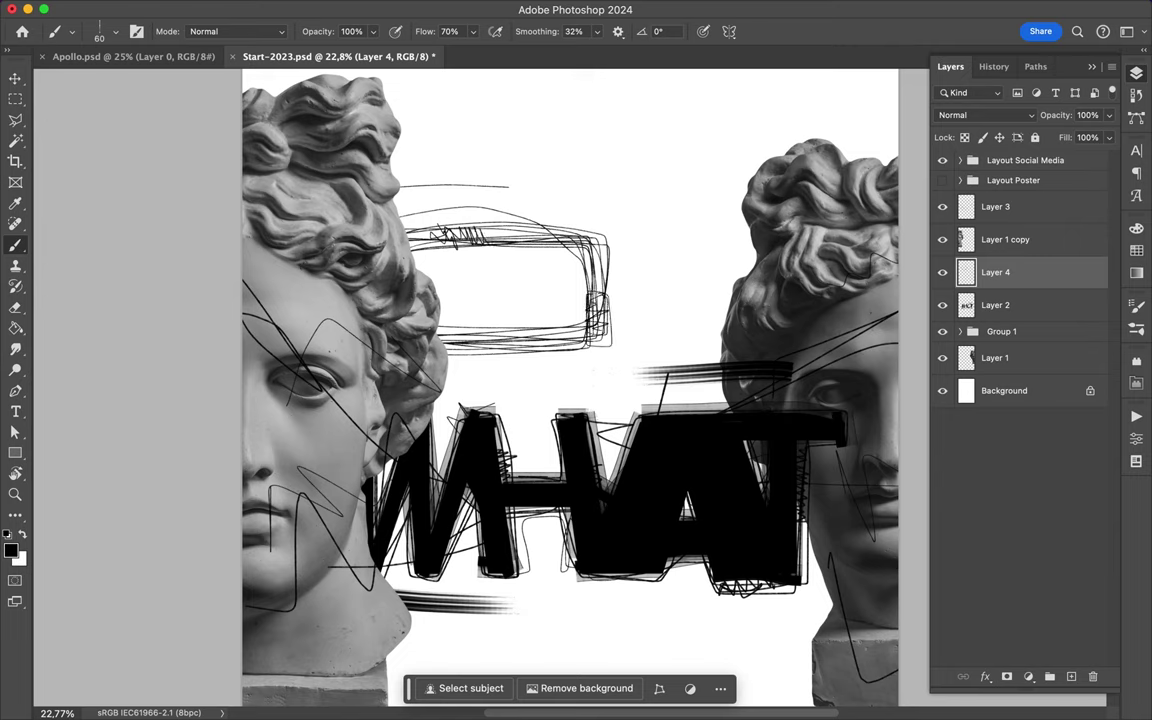
- Scribble a second looping box below the A and T
scroll(557, 285, "down", 3)
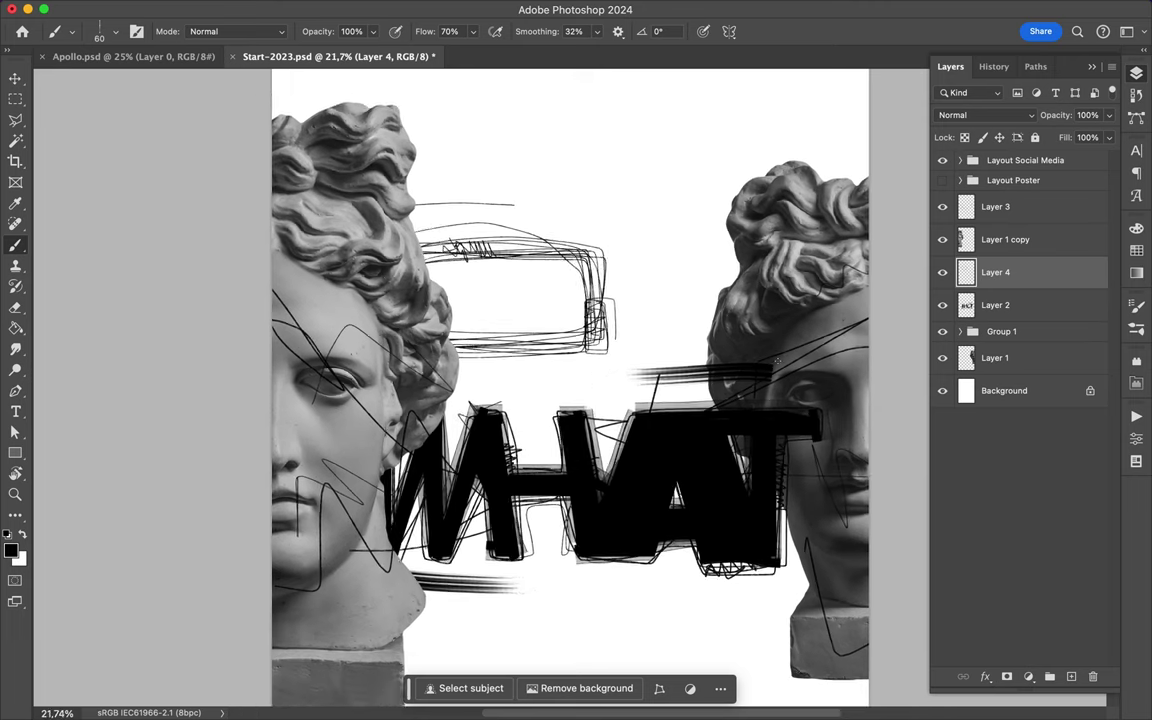
left_click_drag(780, 443, 628, 468)
mouse_move(774, 482)
left_mouse_down()
mouse_move(762, 460)
mouse_move(640, 490)
left_mouse_up()
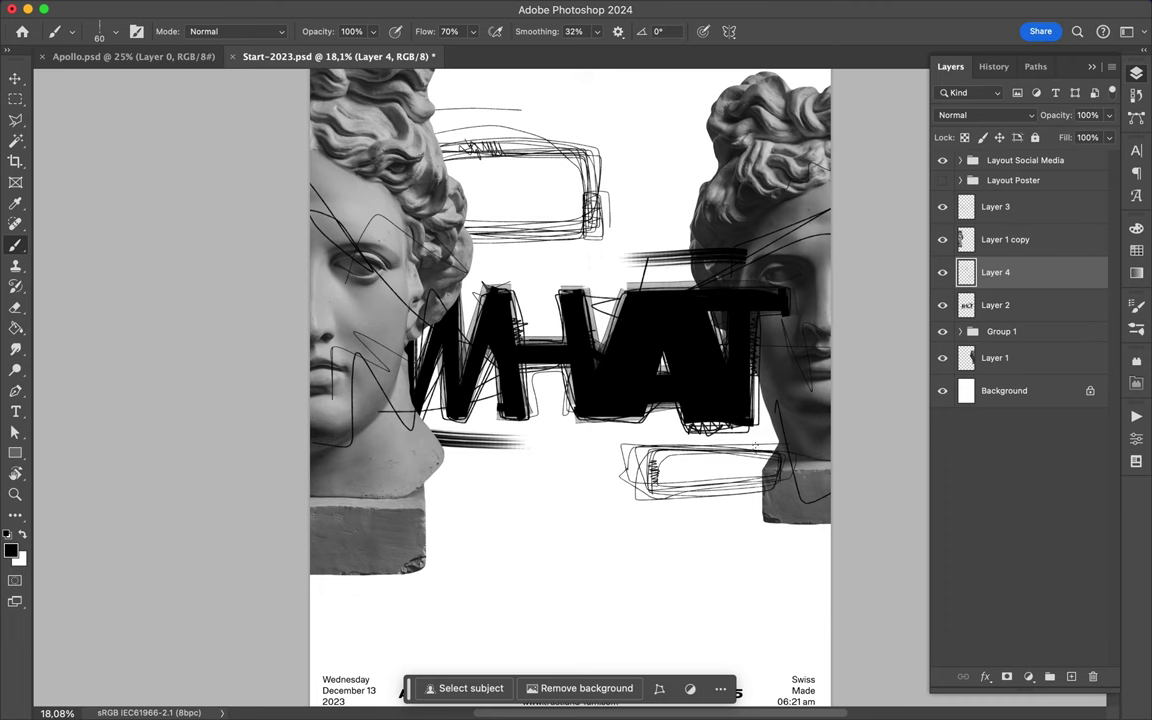
- Pick the One Sided brush in light grey on a new layer above Background
scroll(572, 548, "down", 3)
left_click(71, 31)
scroll(135, 300, "down", 3)
left_click(135, 355)
left_click(1136, 228)
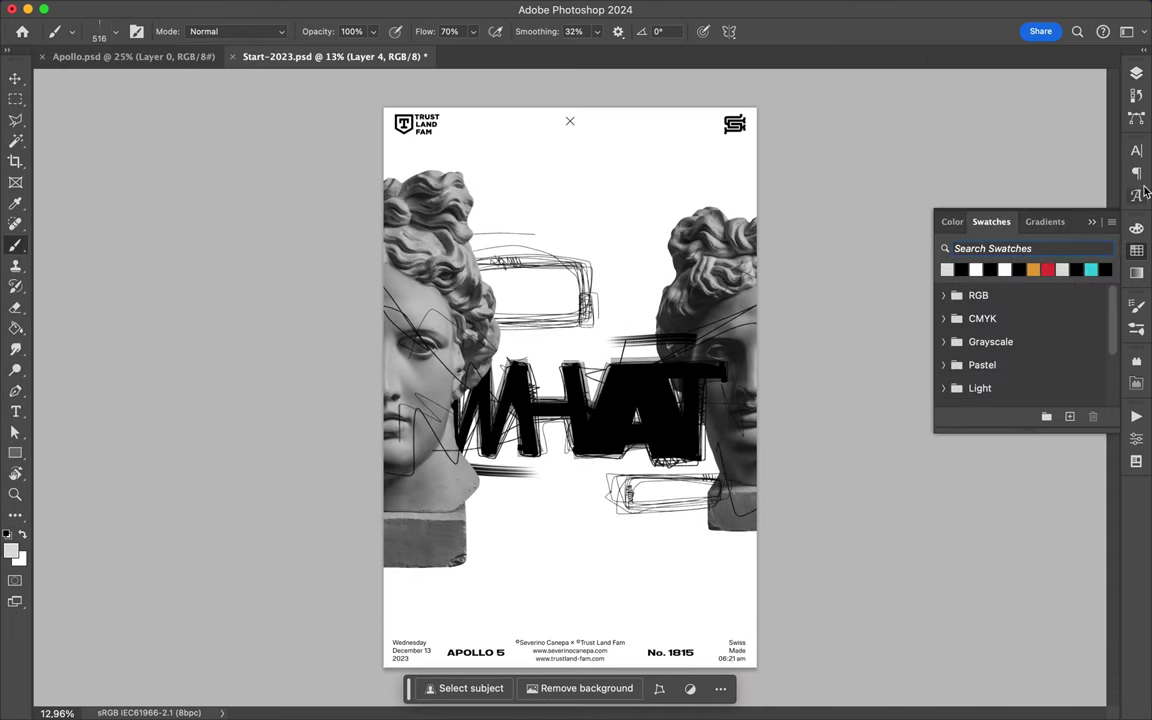
left_click(1136, 73)
left_click(1004, 390)
key("ctrl+shift+alt+n")
- Paint light grey bands above and below WHAT and a stroke over the letters
left_click_drag(640, 345, 417, 338)
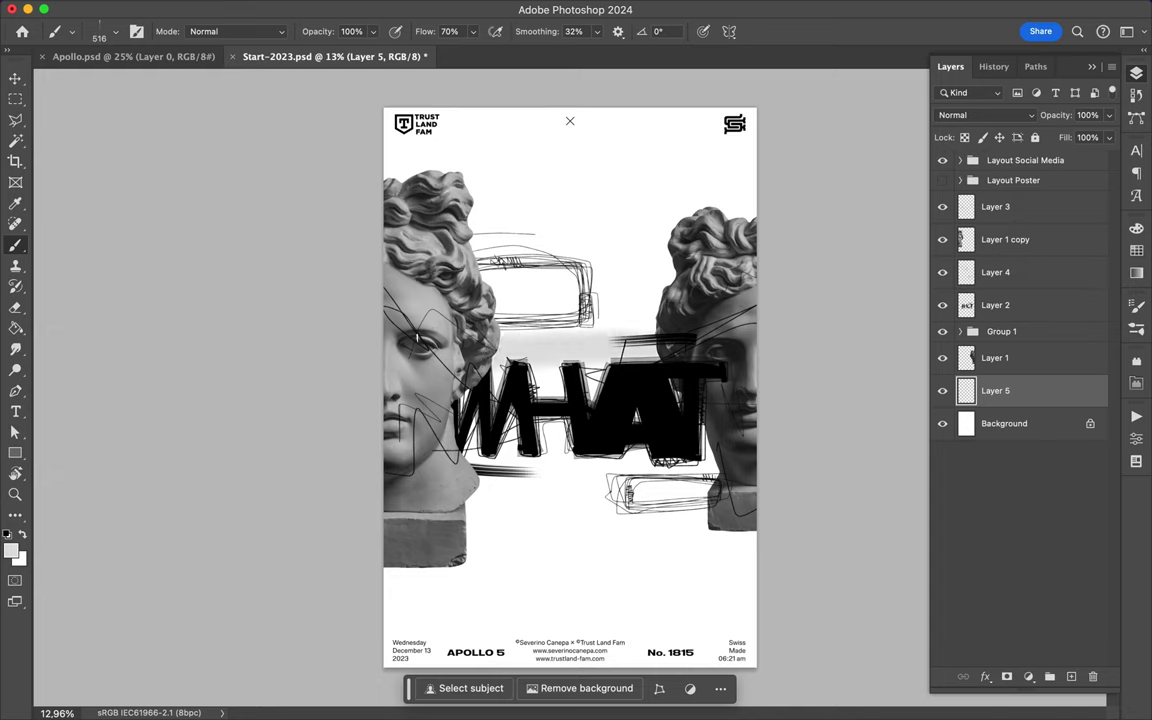
left_click_drag(405, 415, 715, 480)
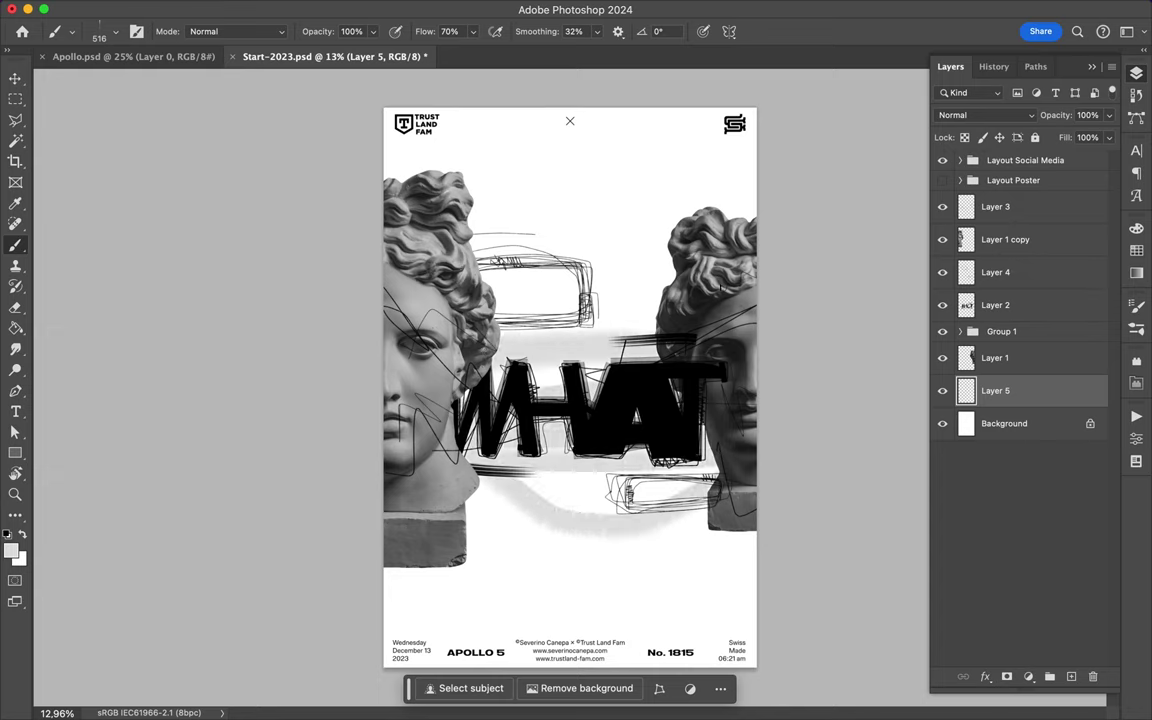
left_click_drag(658, 298, 495, 298)
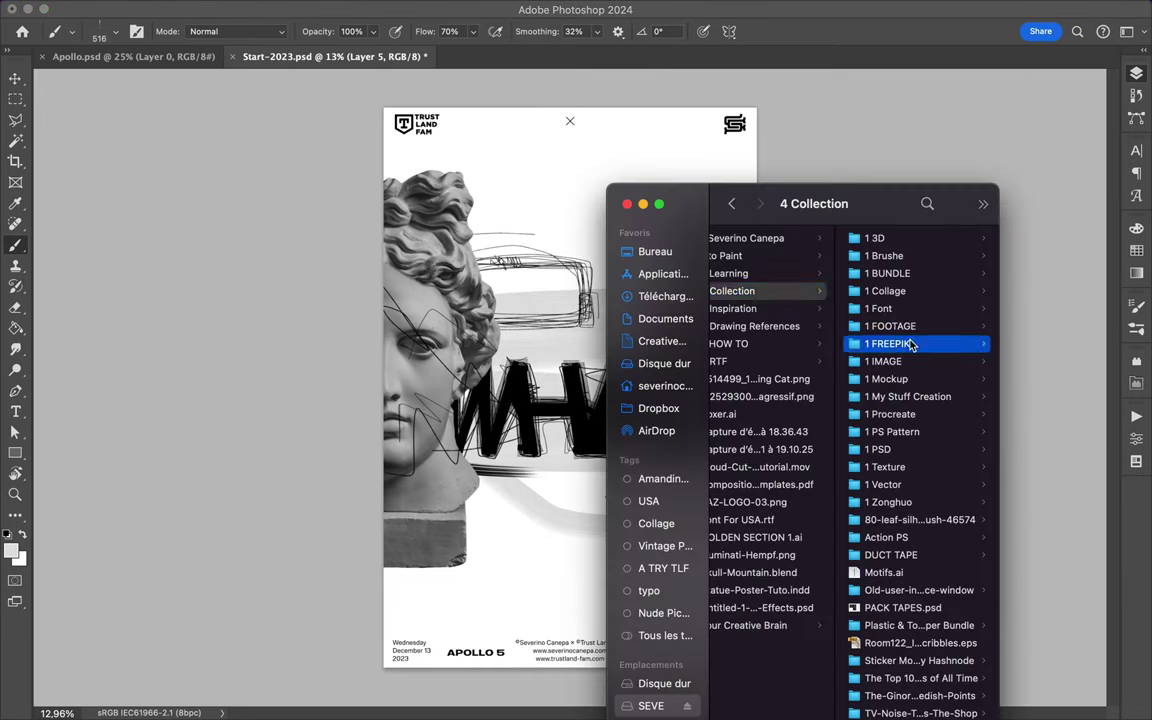
- In Finder, browse the 1 BUNDLE and DESIGN CUTS folders through Cyanotype to Designers Vintage
left_click(758, 292)
key("Up")
left_click_drag(765, 211, 859, 85)
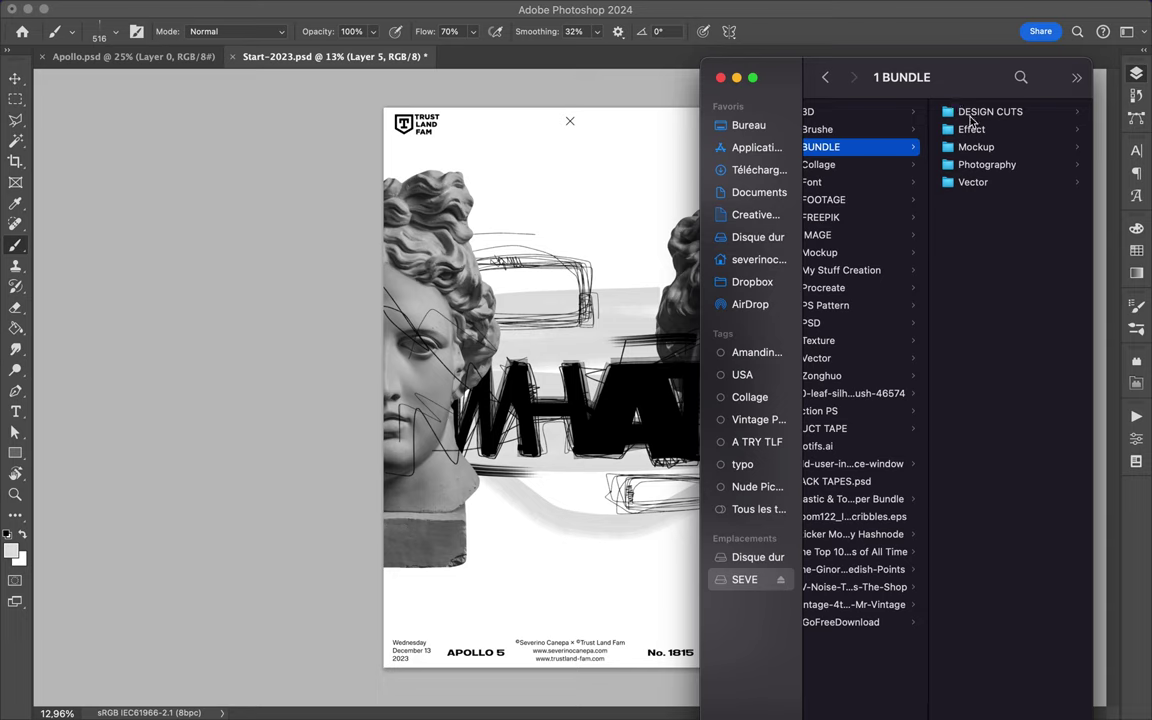
left_click(955, 108)
left_click(865, 130)
key("Down")
key("Right")
key("Left")
key("Down")
key("Right")
- Look through the 40 Awesome PNG Textures and eclectic flowers folders, previewing texture images
key("Right")
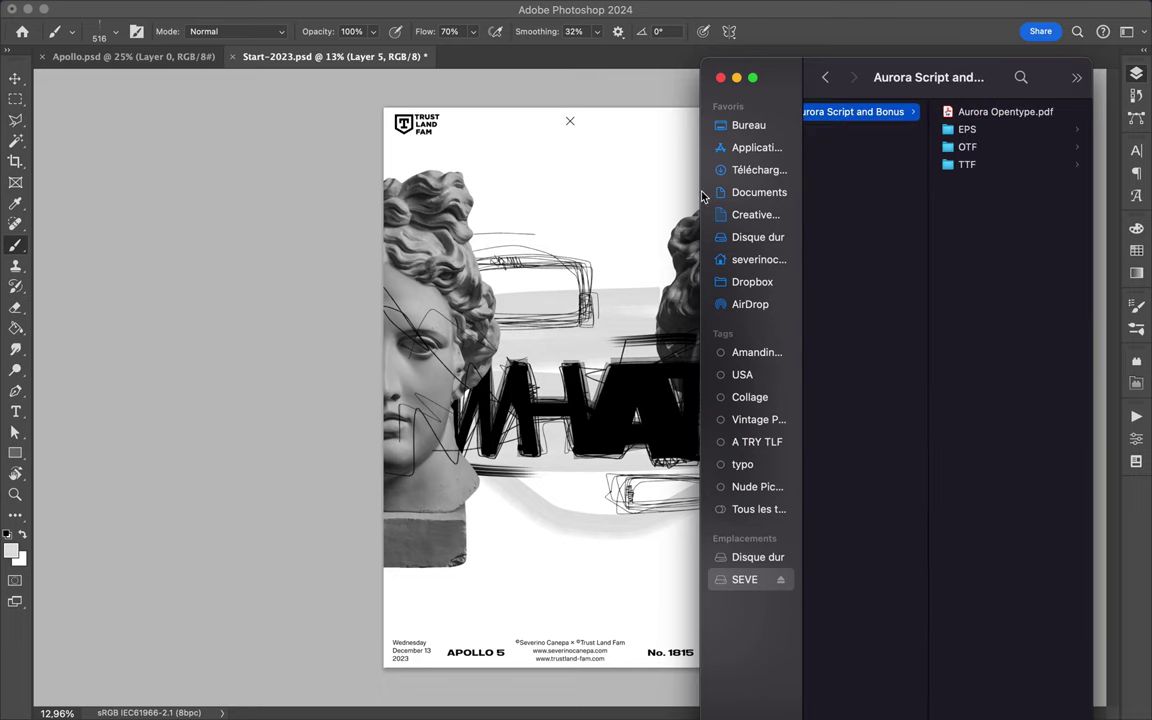
left_click_drag(700, 198, 527, 198)
left_click(686, 129)
key("Right")
key("Right")
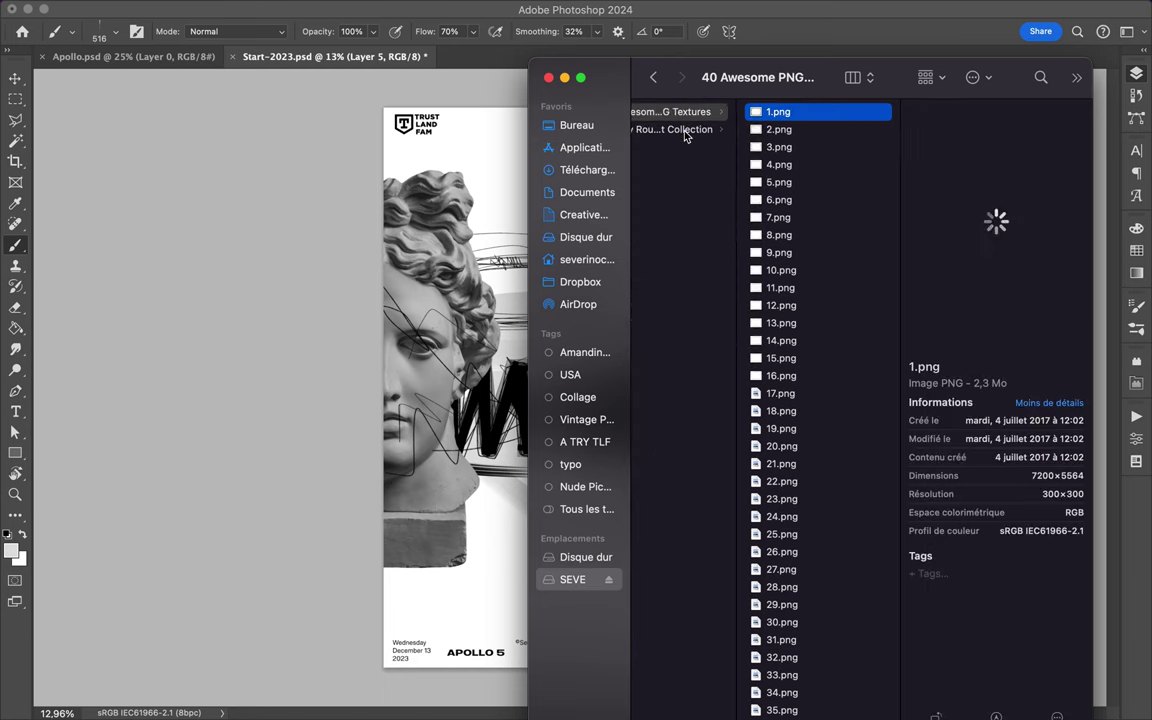
key("space")
key("space")
key("Left")
key("Down")
key("Left")
key("Down")
- Step down the folder list into graphic-goods and its Anatomy Engravings png folder
key("Right")
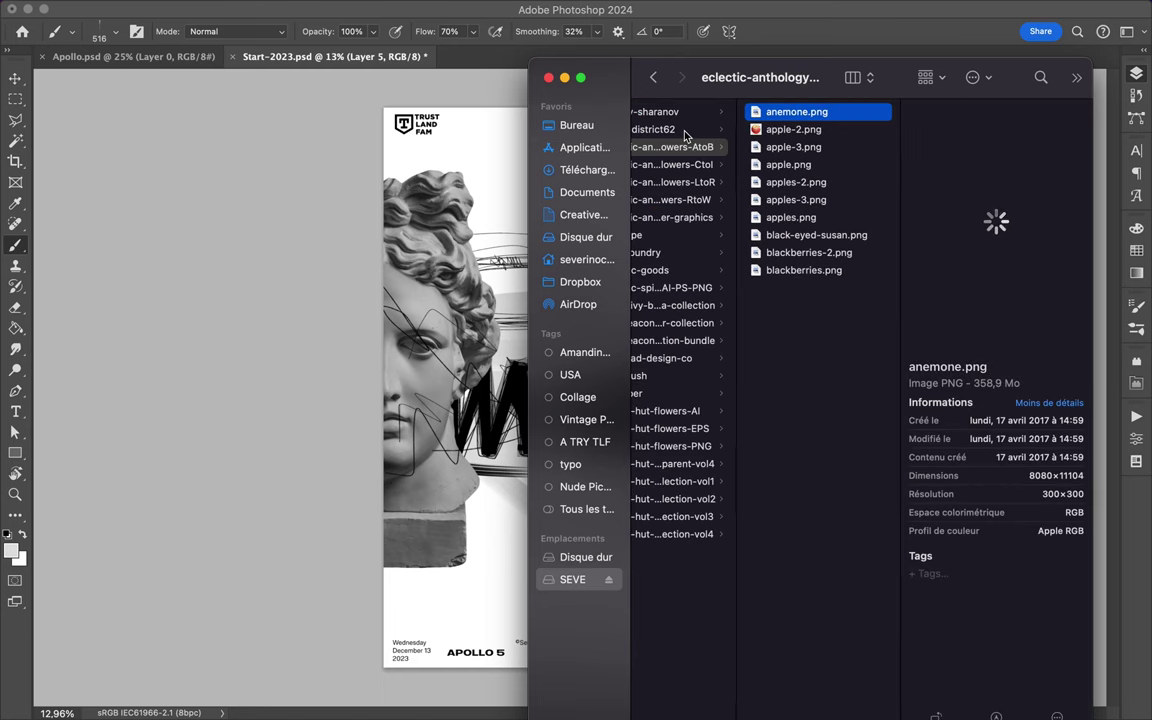
key("Down")
key("Left")
key("Down")
key("Right")
key("Left")
key("Down")
key("Down")
key("Down")
key("Down")
key("Down")
key("Down")
key("Right")
key("Right")
key("Right")
key("Down")
key("Down")
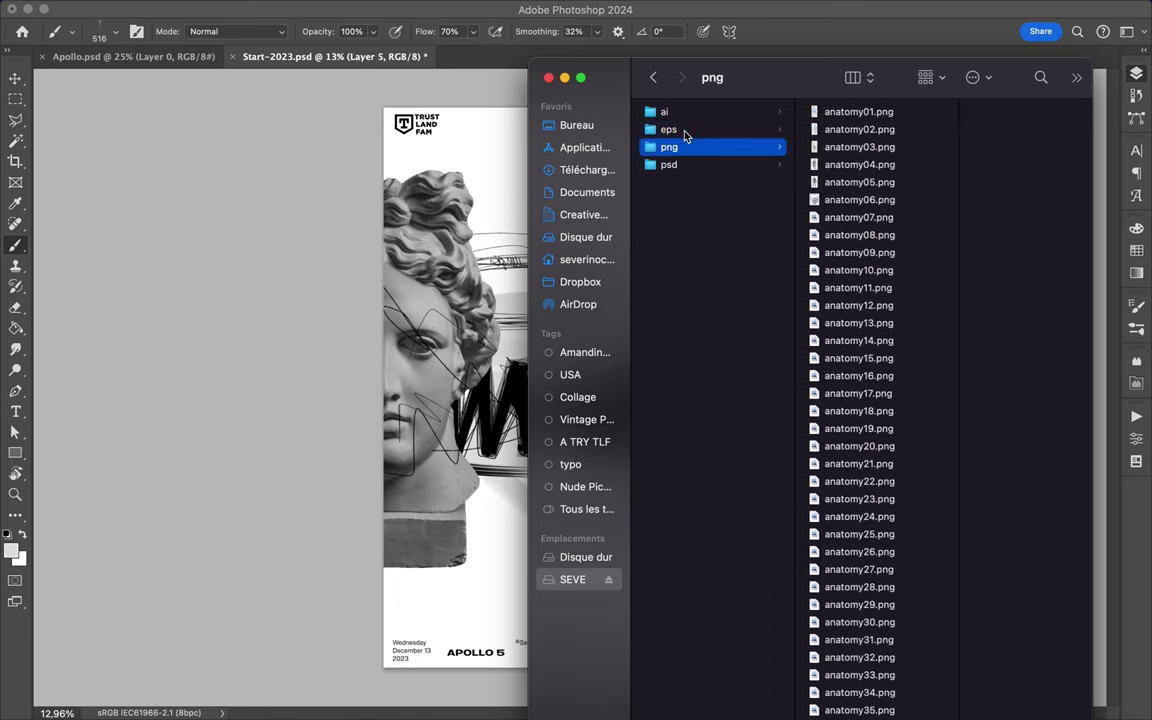
key("Right")
key("Down")
key("Left")
key("Left")
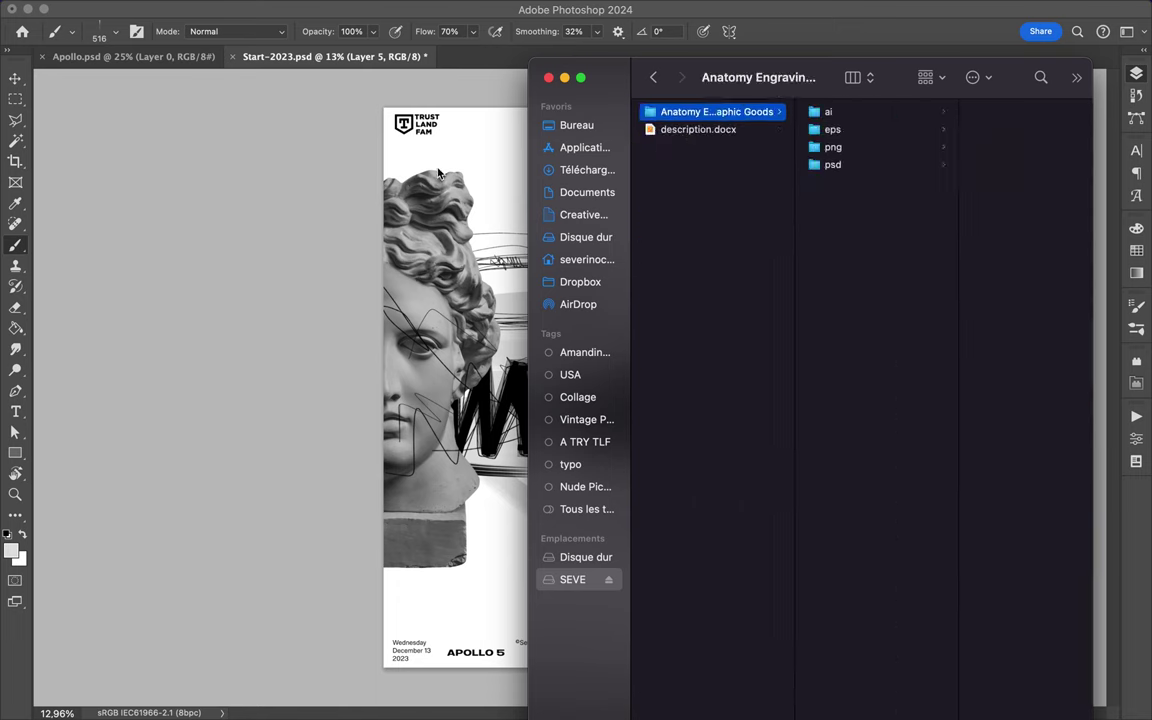
- Go to 1 Zonghuo > 330213 > Graffiti and drag 14–16 - handwriting.png onto the poster
scroll(818, 318, "left", 3)
scroll(818, 318, "left", 3)
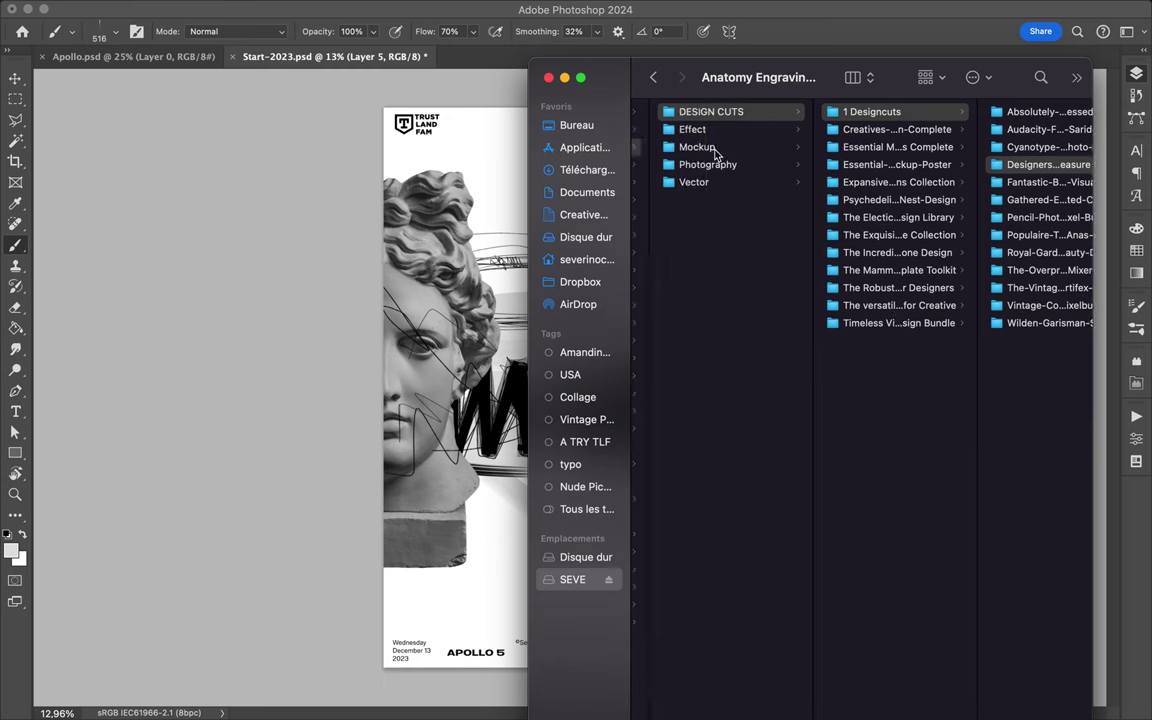
scroll(818, 318, "left", 4)
left_click(690, 375)
key("Right")
key("Down")
key("Down")
key("Down")
key("Up")
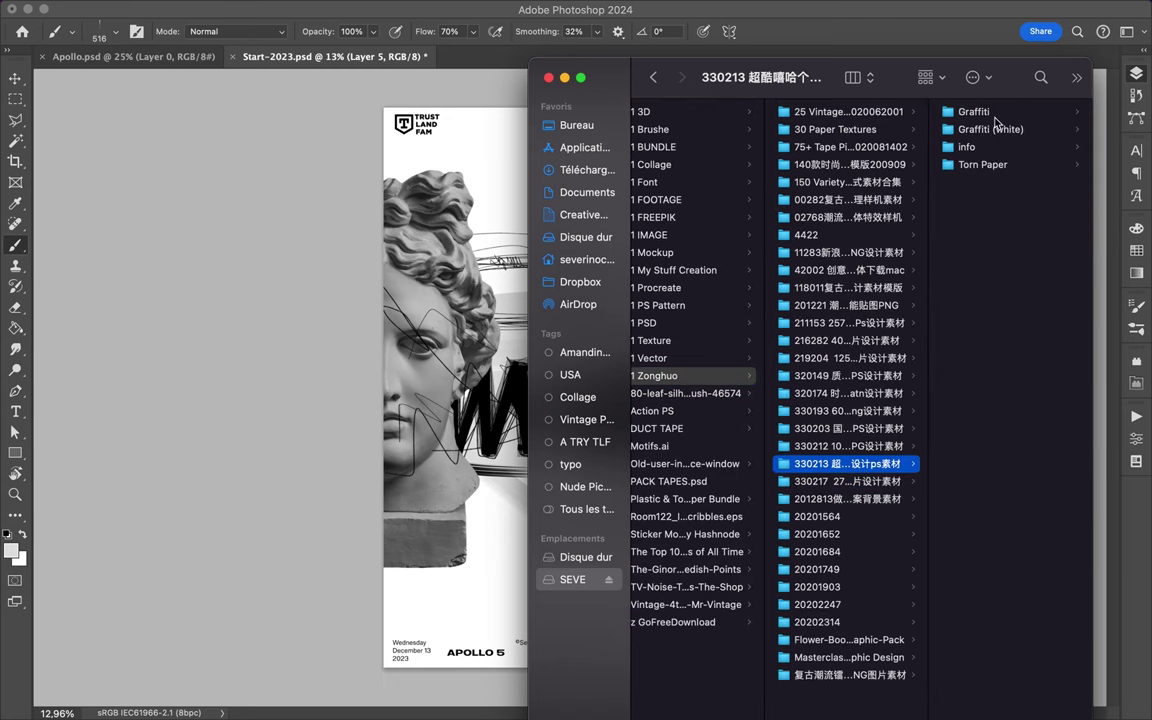
key("Right")
key("Right")
key("Down")
key("Down")
key("Down")
left_click(852, 375, "shift")
left_click_drag(852, 375, 630, 316)
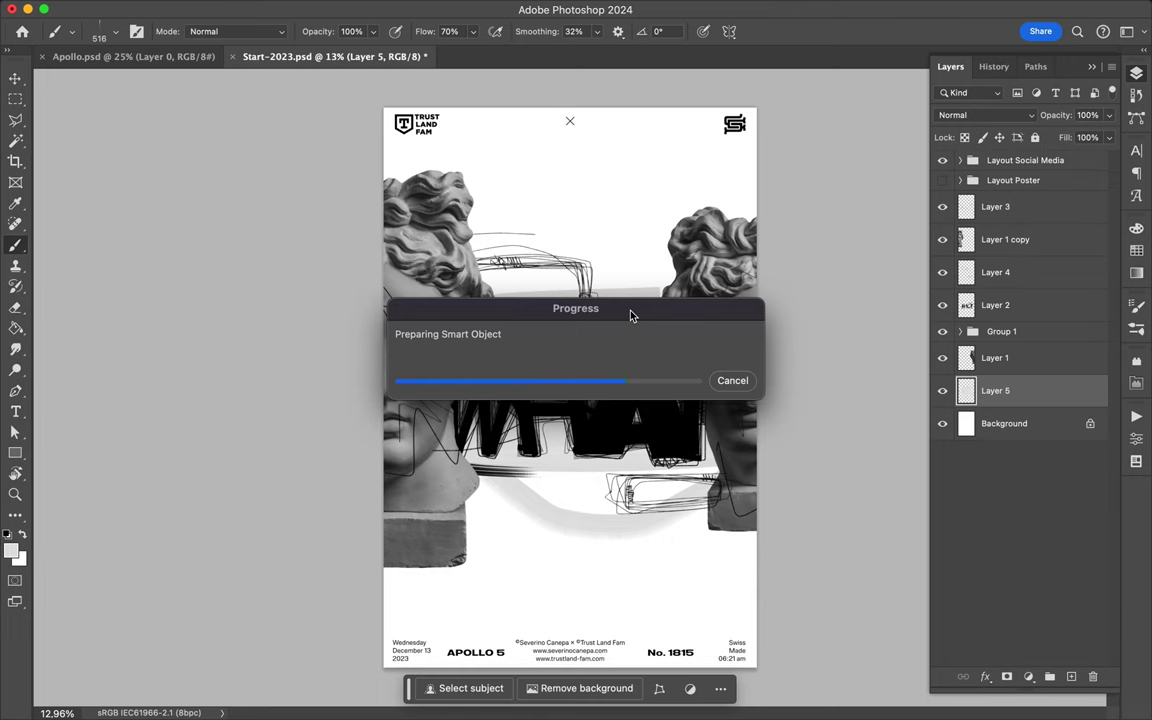
- Commit the placement of black tags 14, 15 and 16 - handwriting as embedded layers
key("Return")
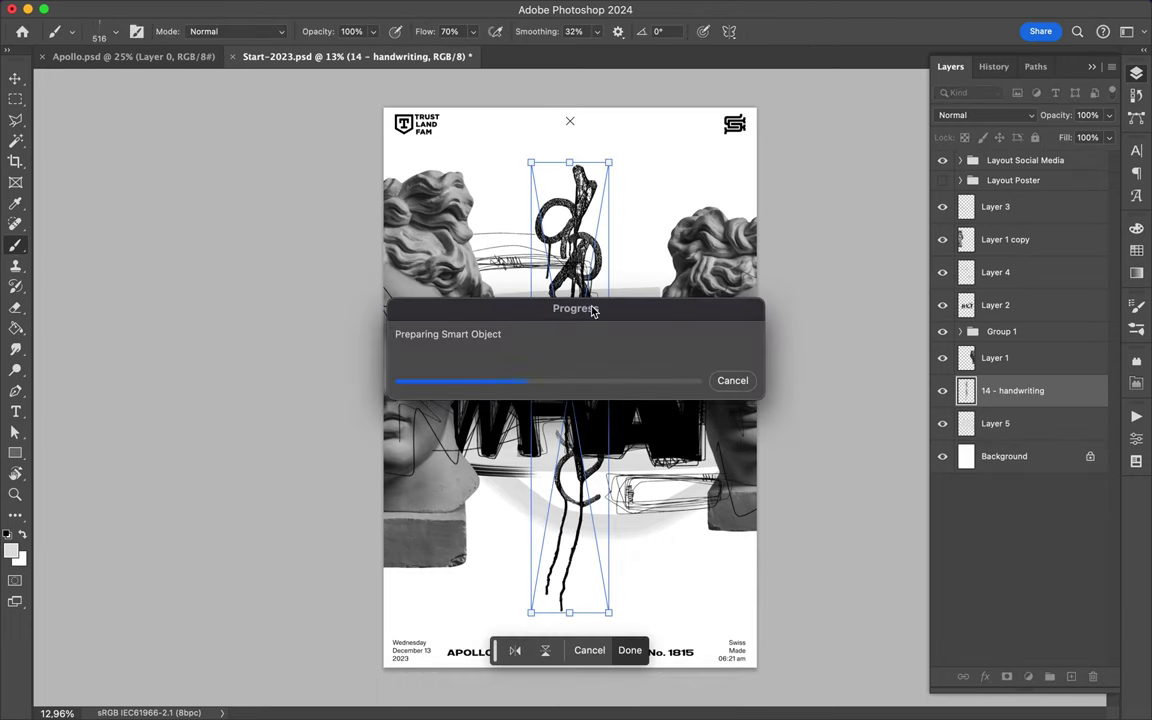
key("Return")
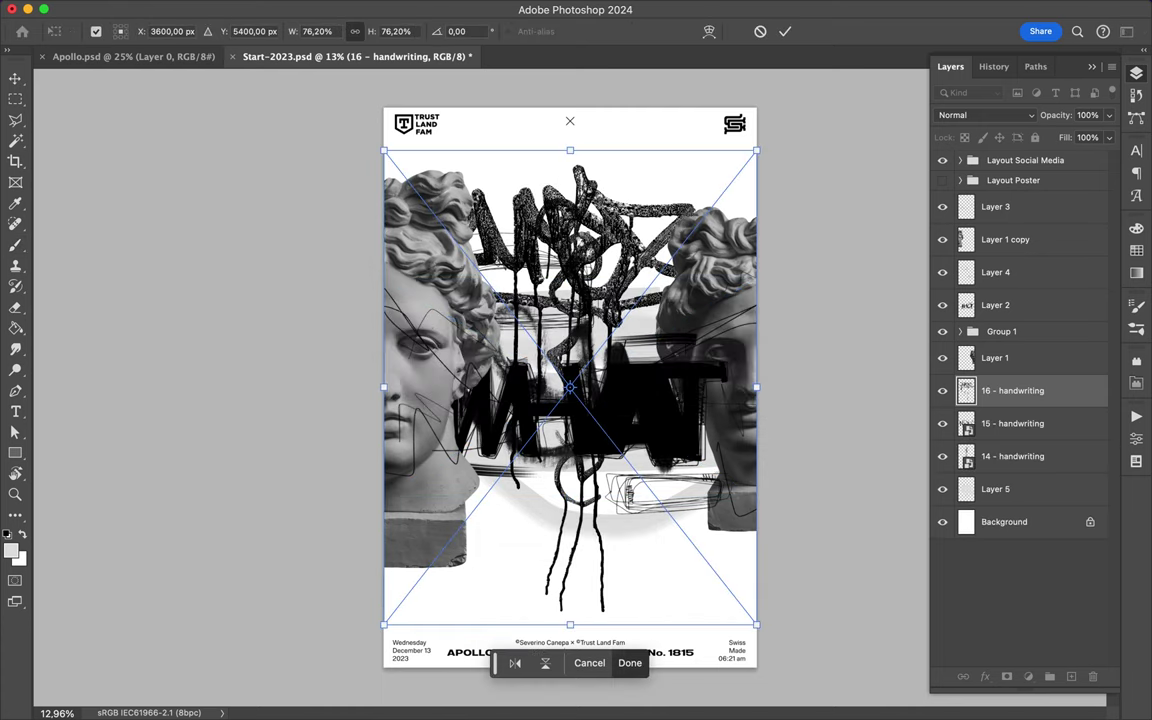
key("Return")
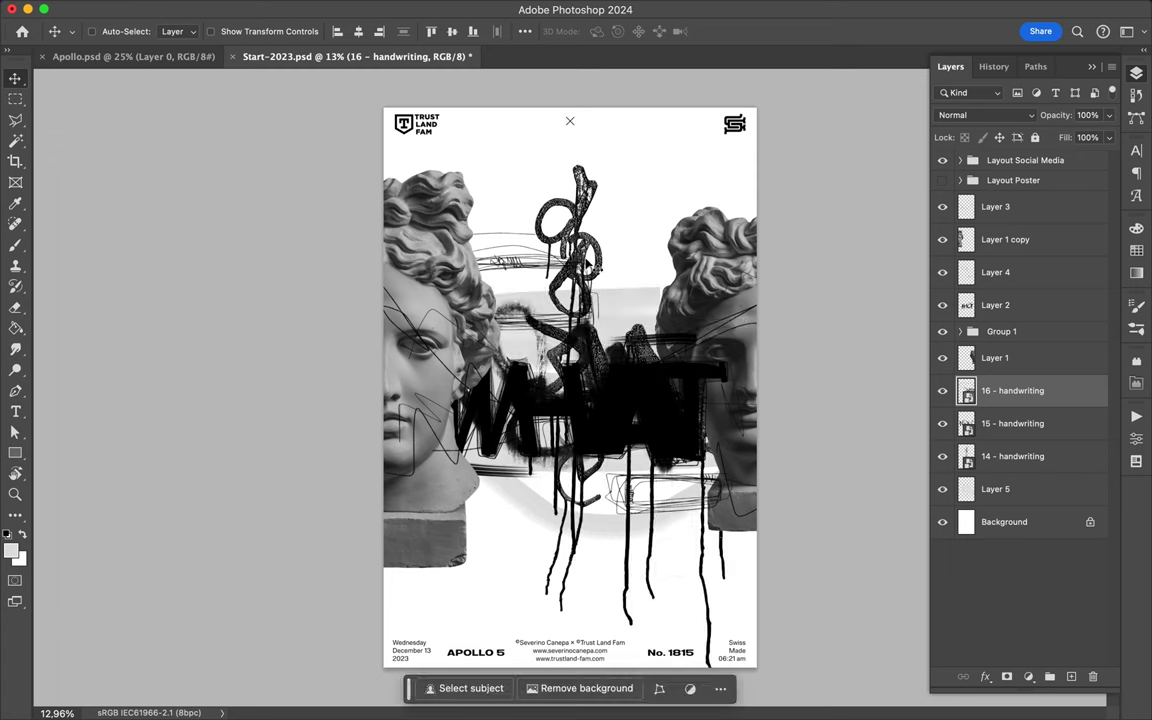
- Raise tag 14 above Layer 3, copy it onto the left bust, and move and shrink tag 16
left_click_drag(1012, 456, 1012, 193)
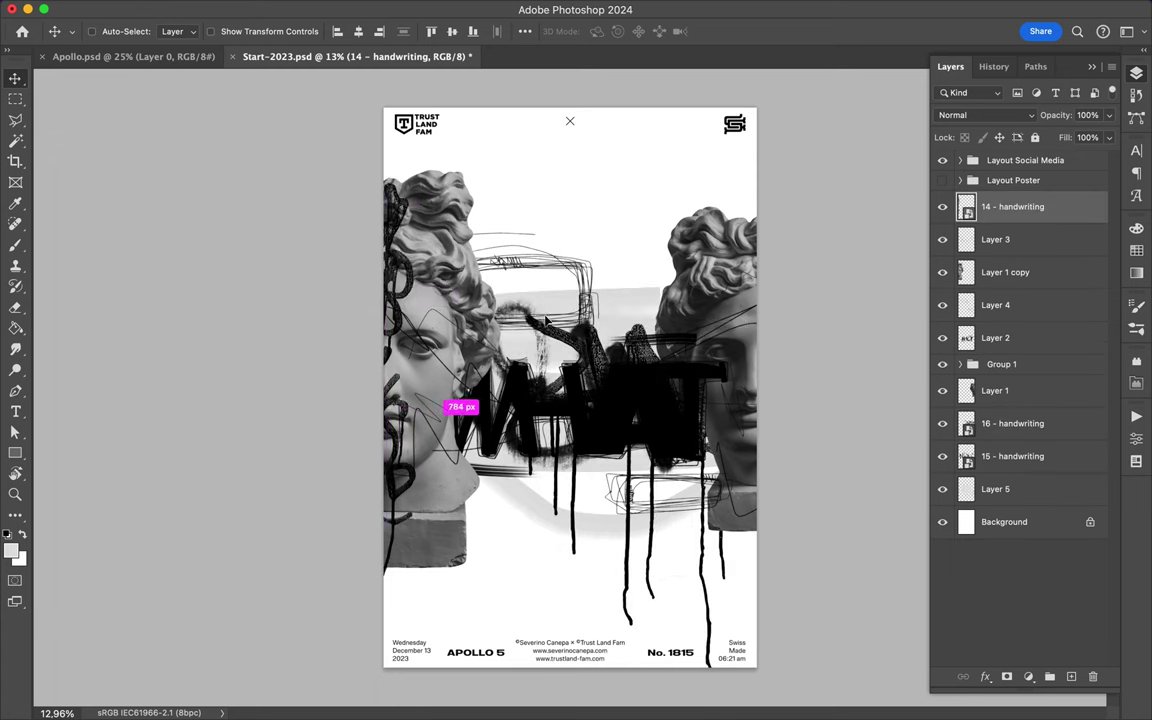
left_click_drag(546, 320, 693, 282)
left_click_drag(548, 290, 419, 226)
key("ctrl+t")
mouse_move(586, 200)
left_mouse_down()
mouse_move(607, 316)
mouse_move(622, 292)
left_mouse_up()
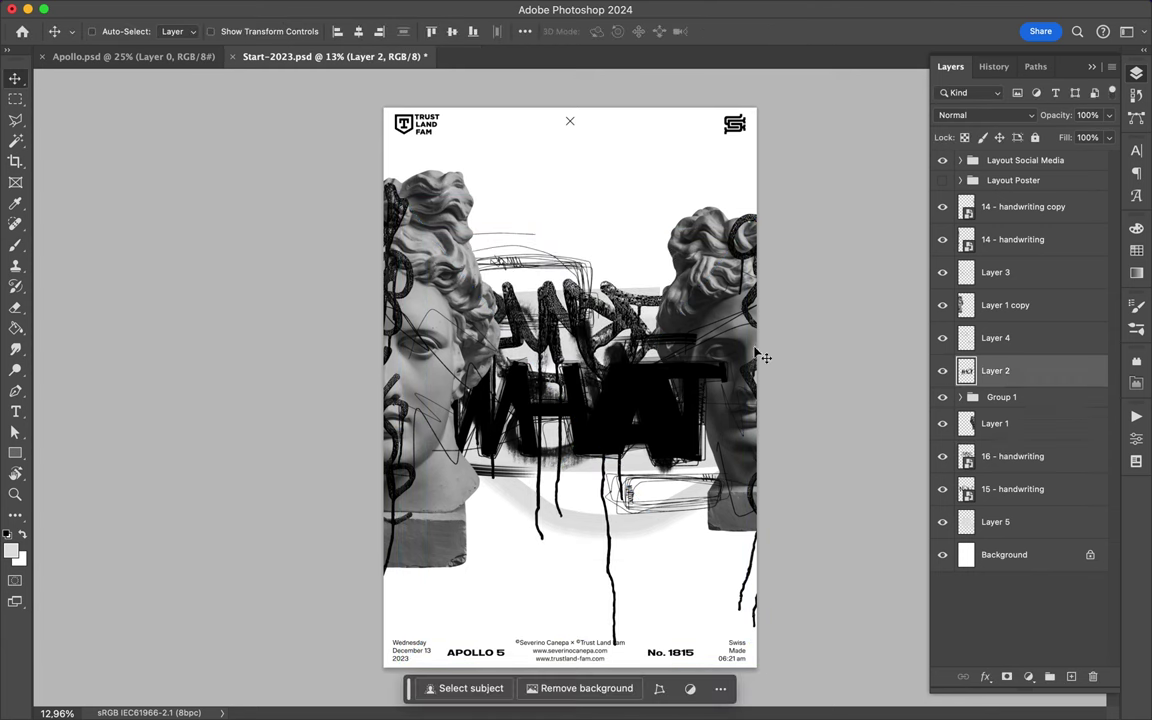
- Enable layer auto-select, undo an accidental move, and reposition tag 15 lower centre
left_click(607, 568, "super")
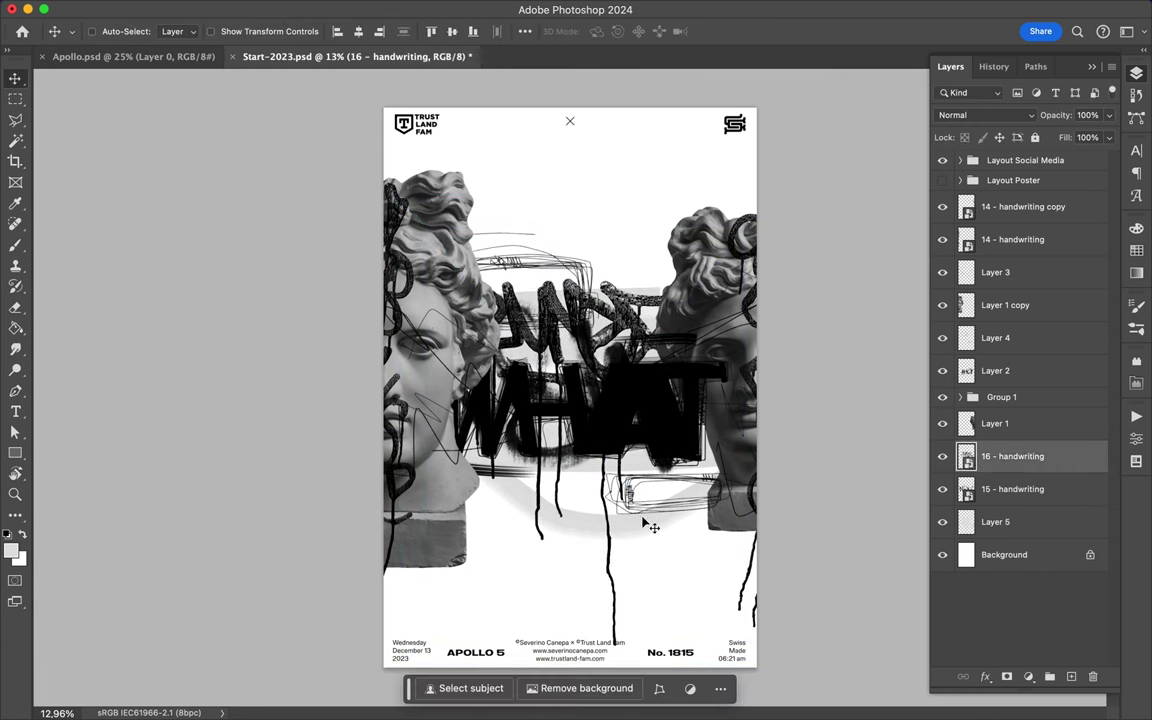
left_click_drag(518, 447, 600, 500)
key("super+z")
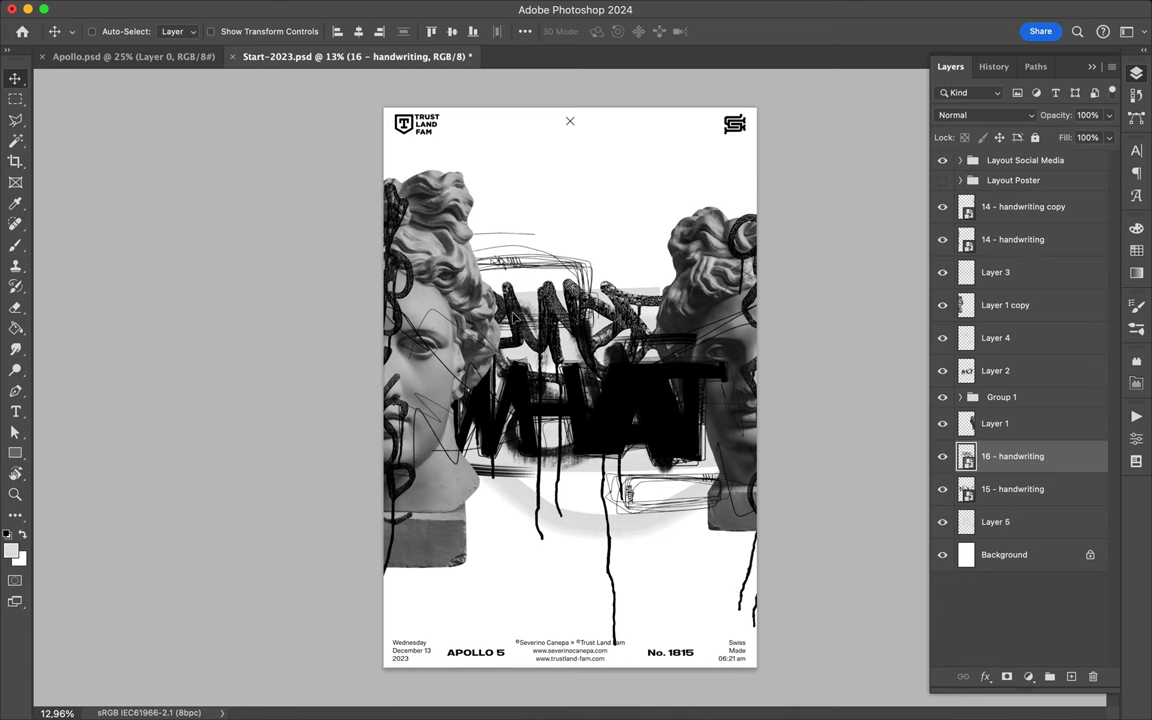
left_click(545, 228, "super")
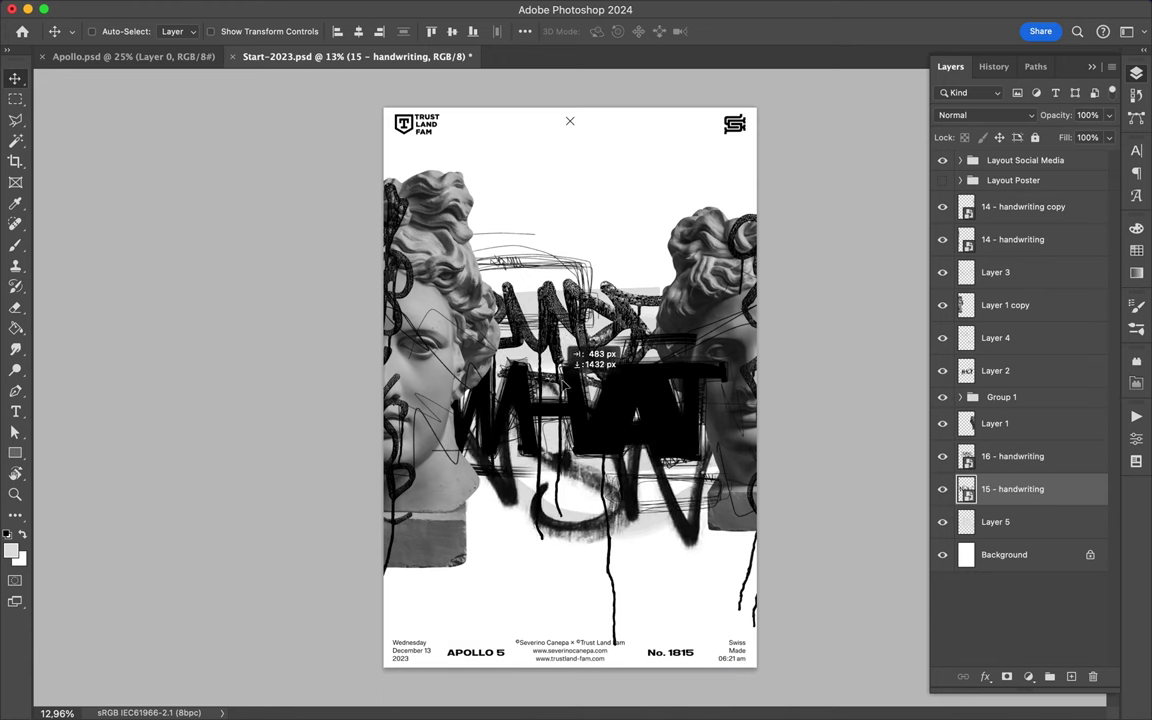
- Place 17 - handwriting.png over the left bust and commit it
left_click(447, 690)
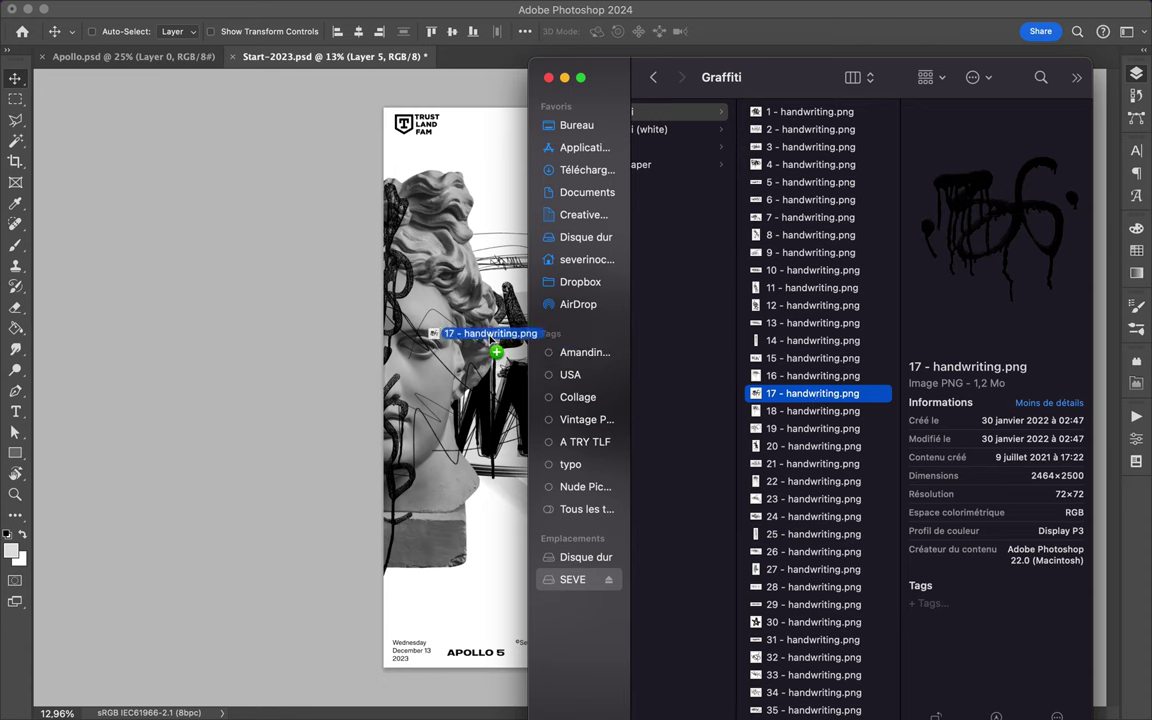
left_click_drag(818, 403, 470, 330)
mouse_move(524, 497)
left_mouse_down()
mouse_move(524, 382)
mouse_move(445, 425)
left_mouse_up()
key("Return")
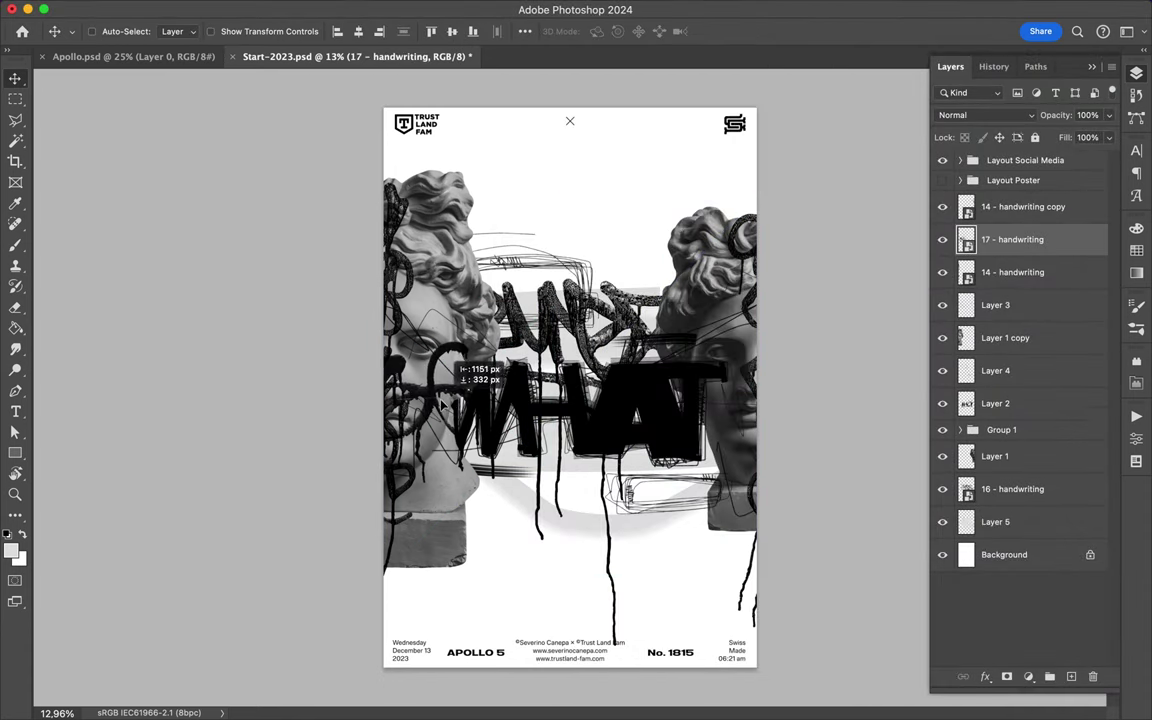
- From the Graffiti (white) folder, drag the white handwriting tags 22 and 31 onto the poster
key("super+Tab")
left_click(680, 129)
left_click(812, 481)
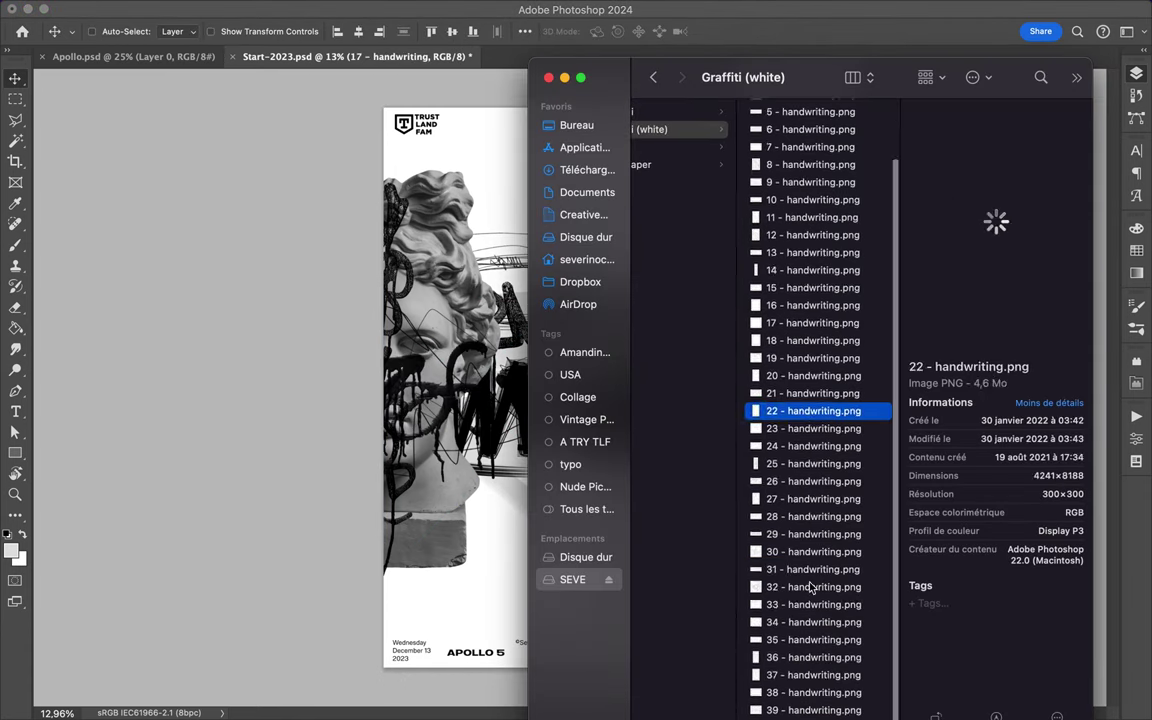
left_click(810, 580)
left_click_drag(810, 580, 437, 417)
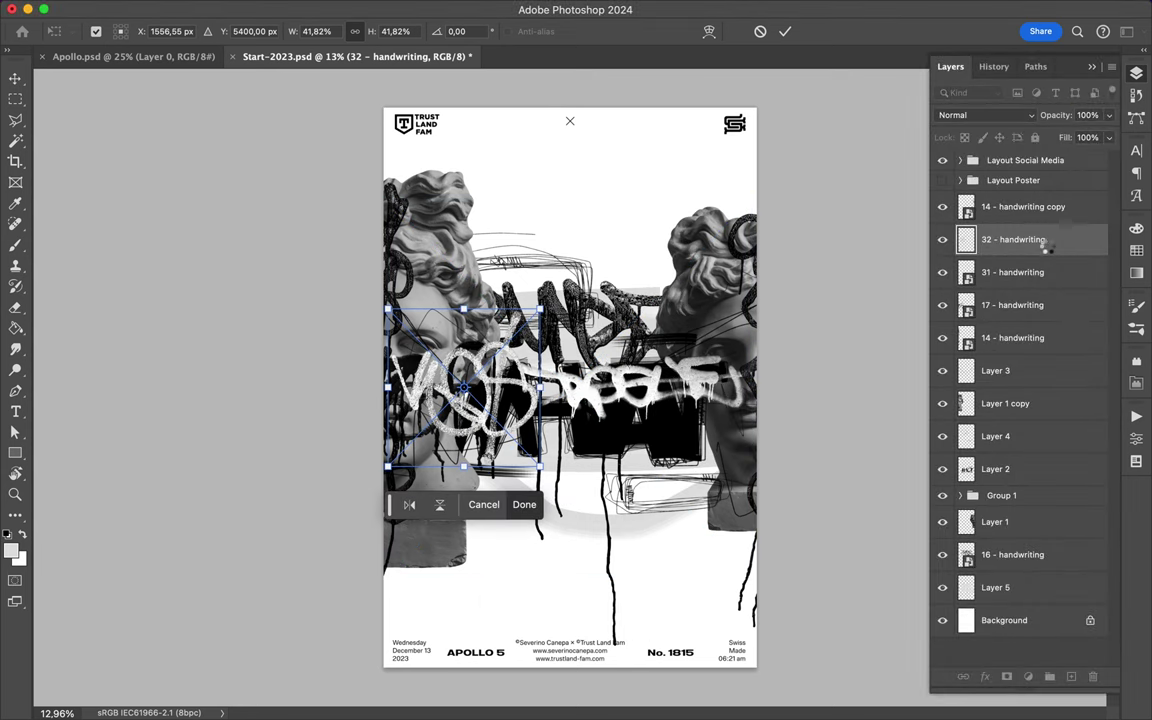
- Move the 32 - handwriting layer below tag 14 and duplicate it with Ctrl+J
left_click_drag(1000, 240, 1045, 341)
key("ctrl+j")
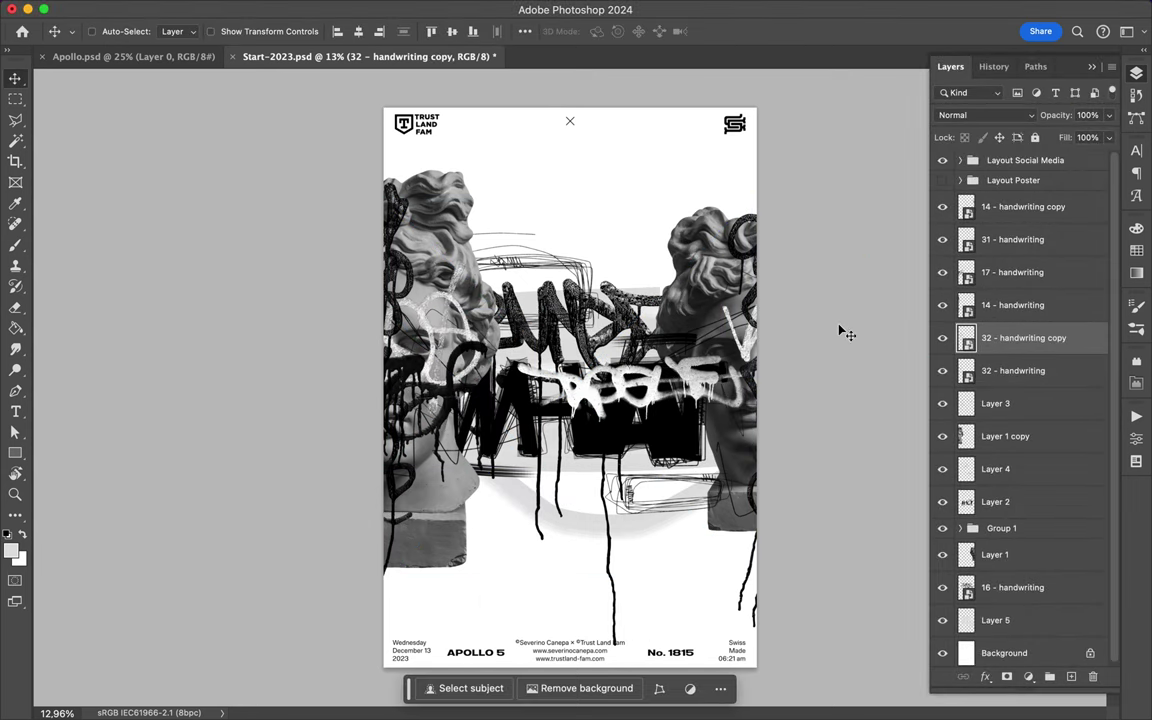
- Paint a red Brush block behind the WHAT letters on a new Layer 6
key("b")
left_click(1136, 249)
left_click(945, 262)
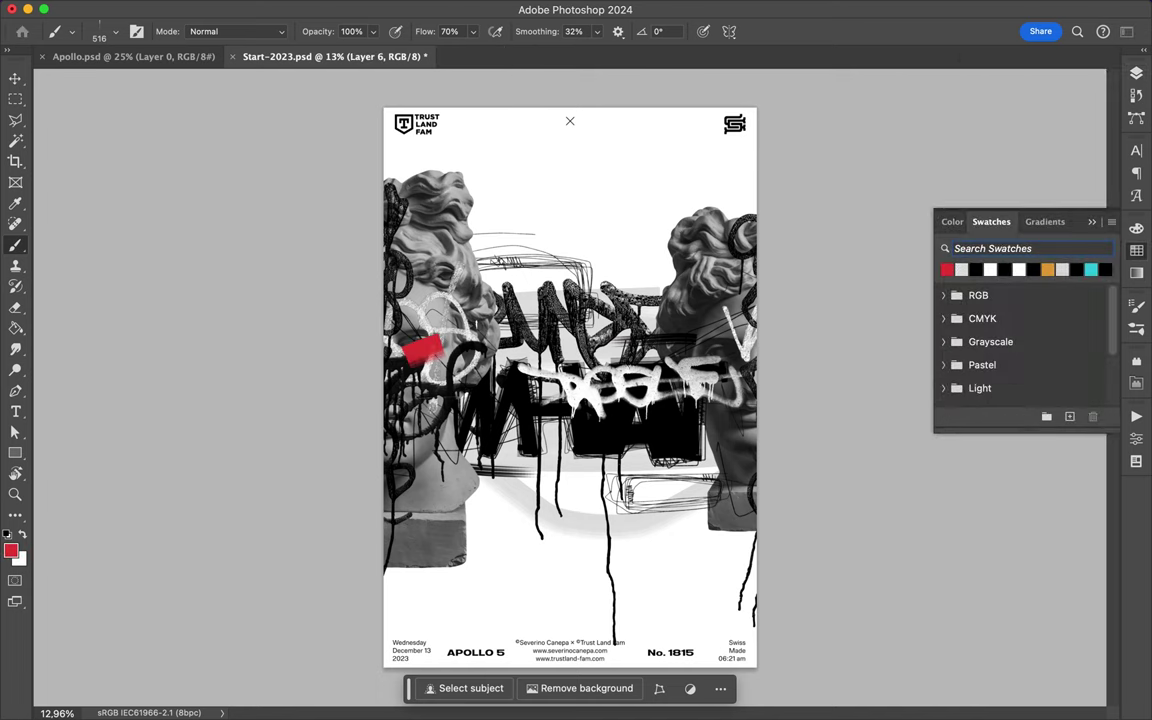
left_click(1024, 617)
left_click(1071, 676)
left_click_drag(668, 255, 672, 282)
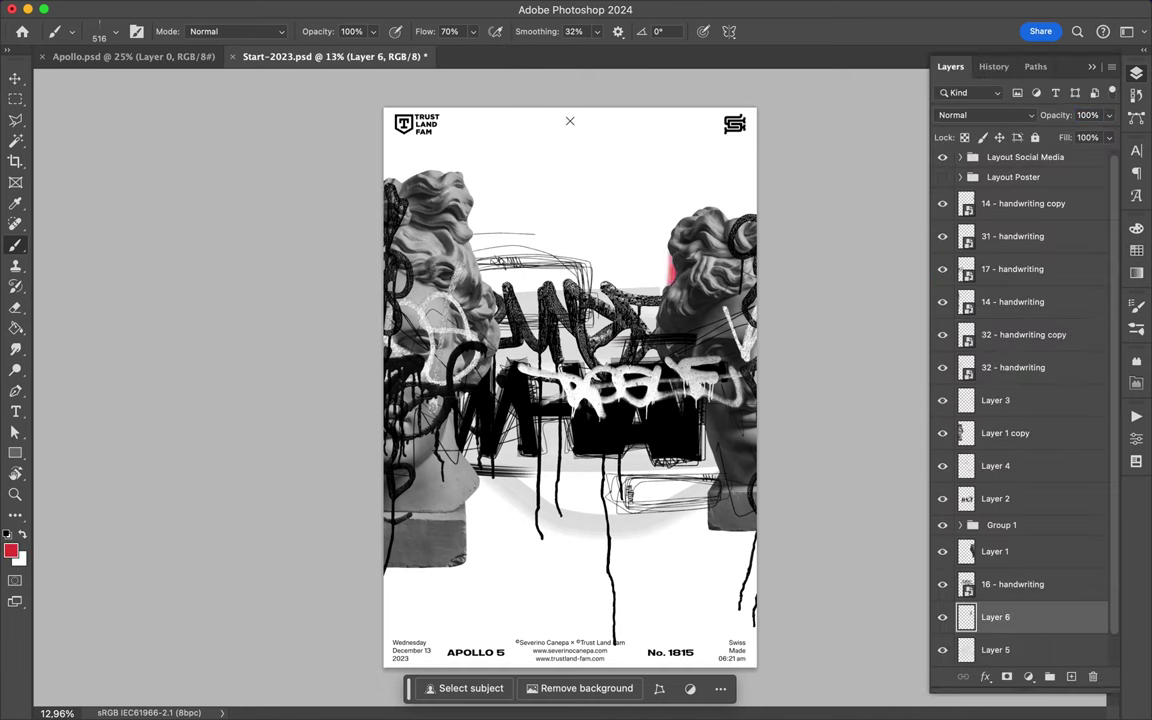
left_click_drag(470, 370, 465, 460)
left_click_drag(590, 360, 710, 465)
- On a new layer above the 14 - handwriting copy, paint red down both poster edges
left_click(1000, 203)
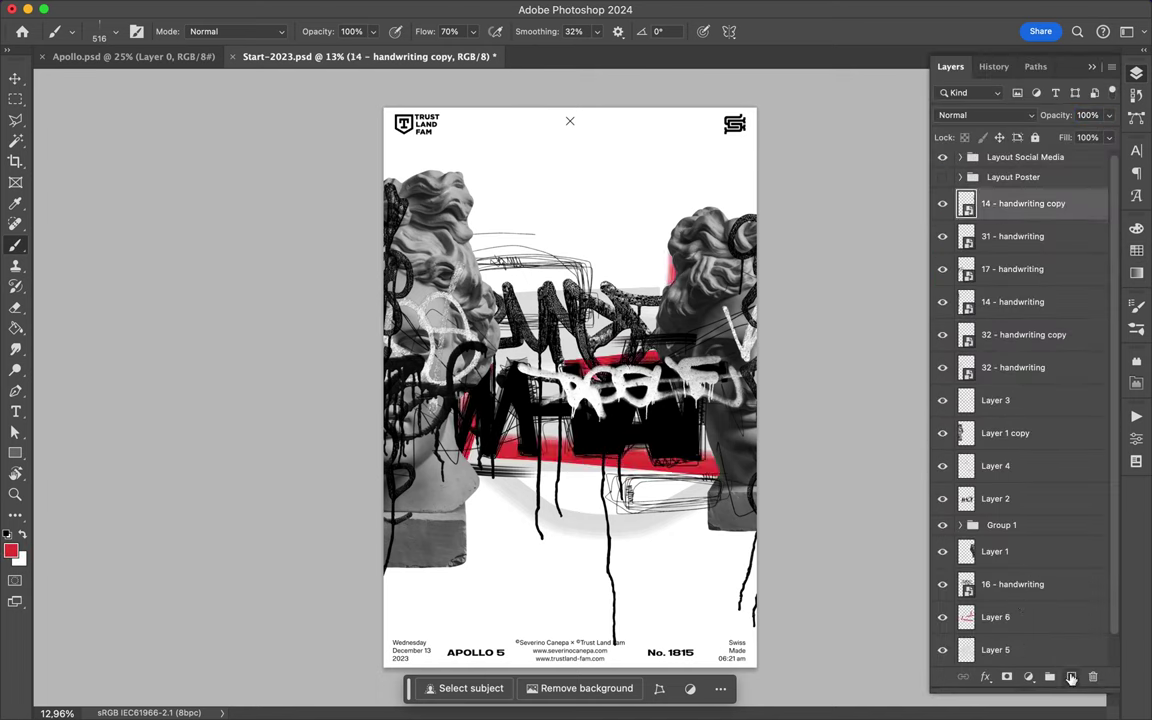
key("ctrl+shift+alt+n")
left_click_drag(360, 460, 360, 250)
left_click_drag(775, 250, 775, 440)
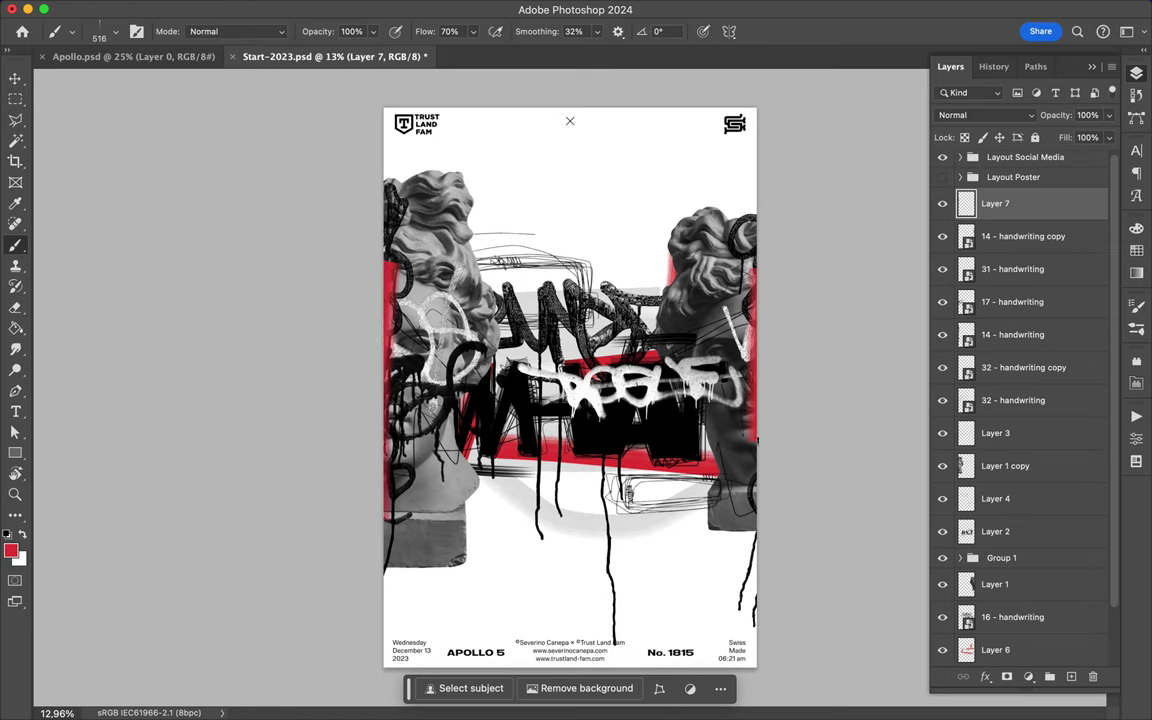
left_click(72, 31)
- Scribble thin red lines over the upper poster with the Still Spilly brush at 60 px
left_click(120, 290)
key("Return")
mouse_move(540, 240)
left_mouse_down()
mouse_move(665, 192)
mouse_move(600, 262)
left_mouse_up()
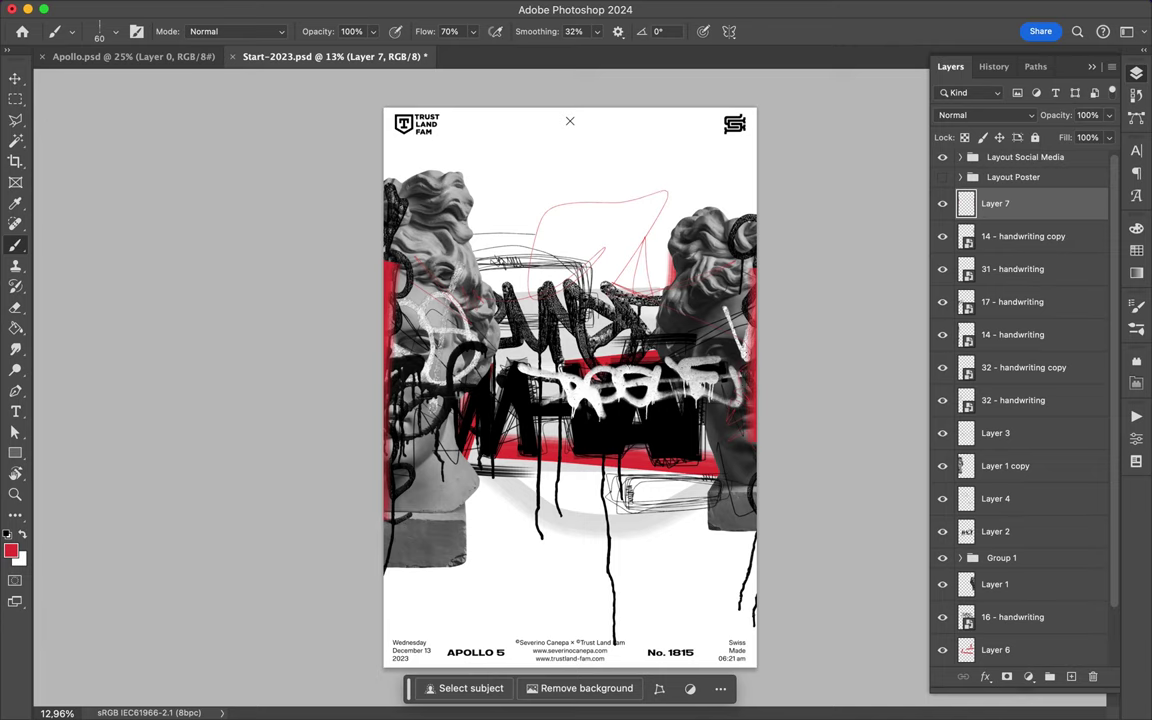
- On new Layer 8, scribble white lines across both busts and the graffiti
key("ctrl+shift+alt+n")
key("x")
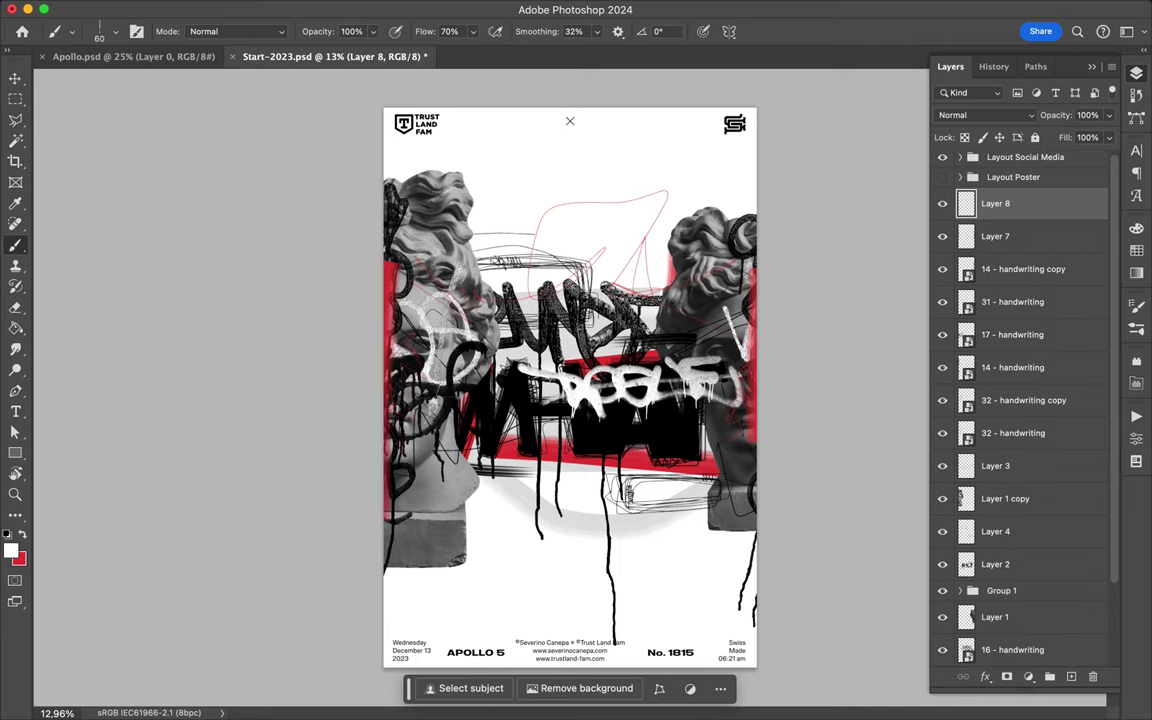
mouse_move(350, 265)
left_mouse_down()
mouse_move(475, 300)
mouse_move(470, 410)
left_mouse_up()
mouse_move(470, 350)
left_mouse_down()
mouse_move(660, 330)
mouse_move(650, 390)
left_mouse_up()
mouse_move(560, 380)
left_mouse_down()
mouse_move(670, 270)
mouse_move(665, 258)
mouse_move(565, 392)
mouse_move(650, 425)
left_mouse_up()
left_click_drag(360, 370, 560, 390)
left_click_drag(420, 330, 400, 440)
mouse_move(672, 320)
left_mouse_down()
mouse_move(670, 355)
mouse_move(530, 398)
left_mouse_up()
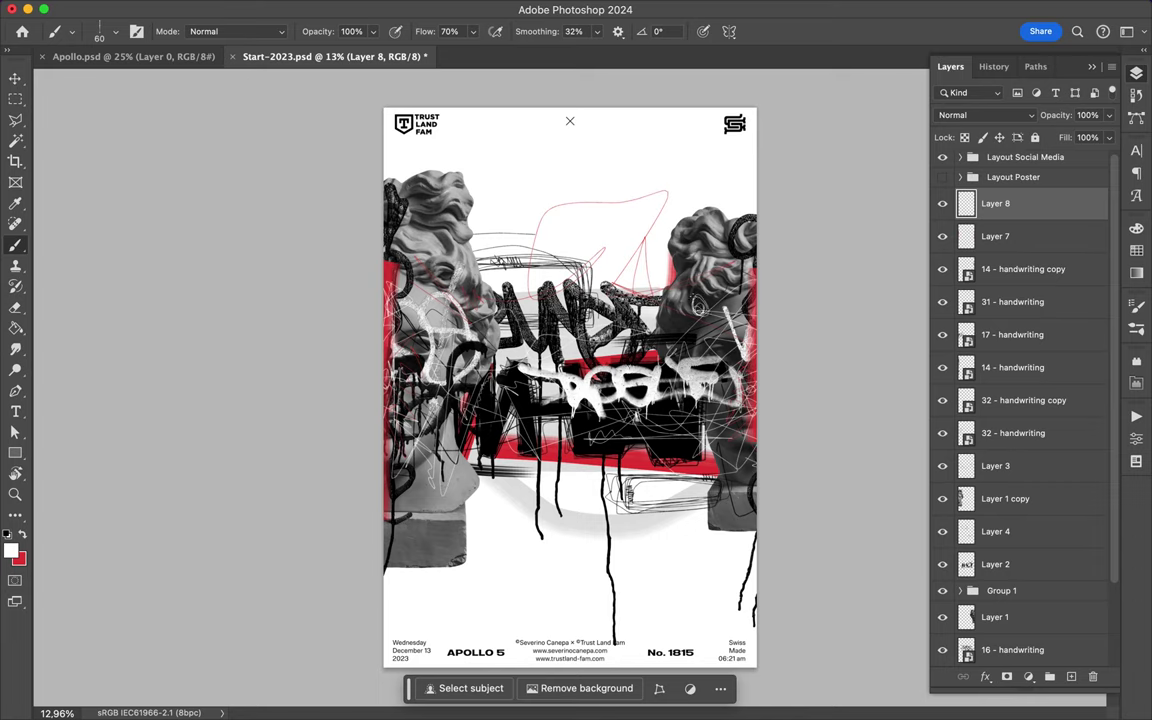
- Switch to the Move tool and view the poster in full screen on black
key("v")
key("f")
key("f")
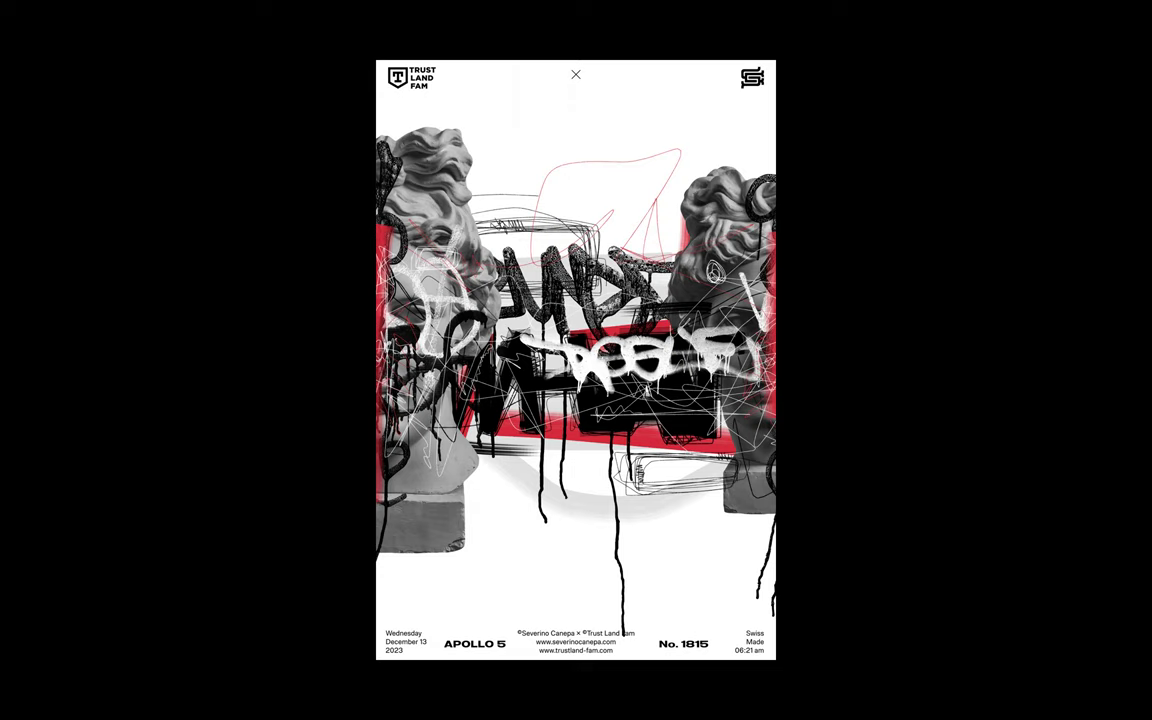